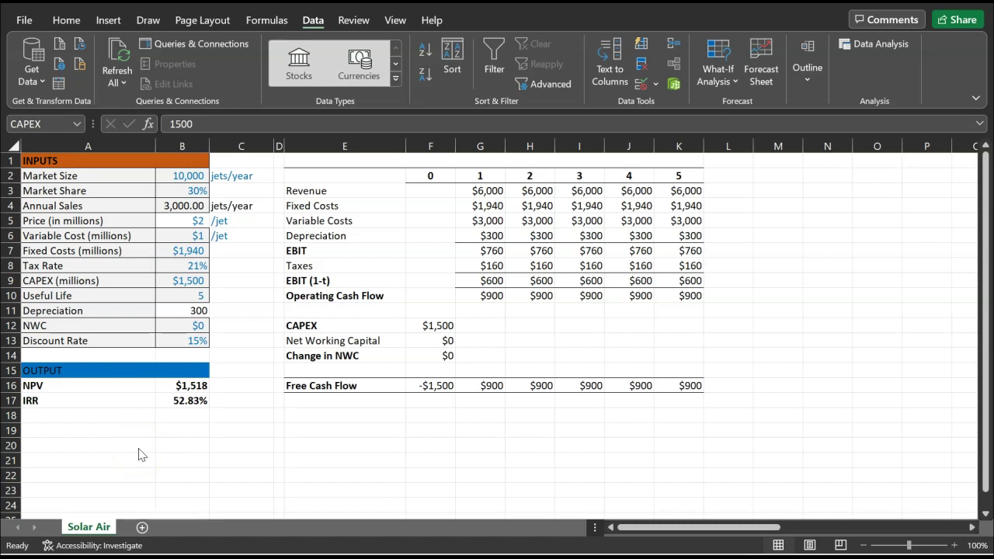
Review the CAPEX, Market Size, Market Share, Price, Variable Cost and Fixed Costs inputs and the Annual Sales formula
click(190, 281)
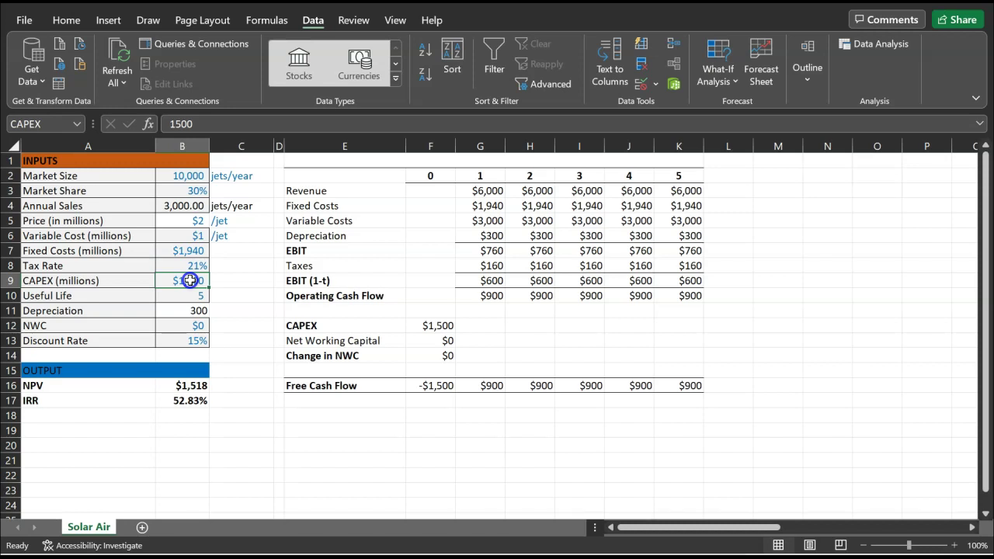
click(194, 208)
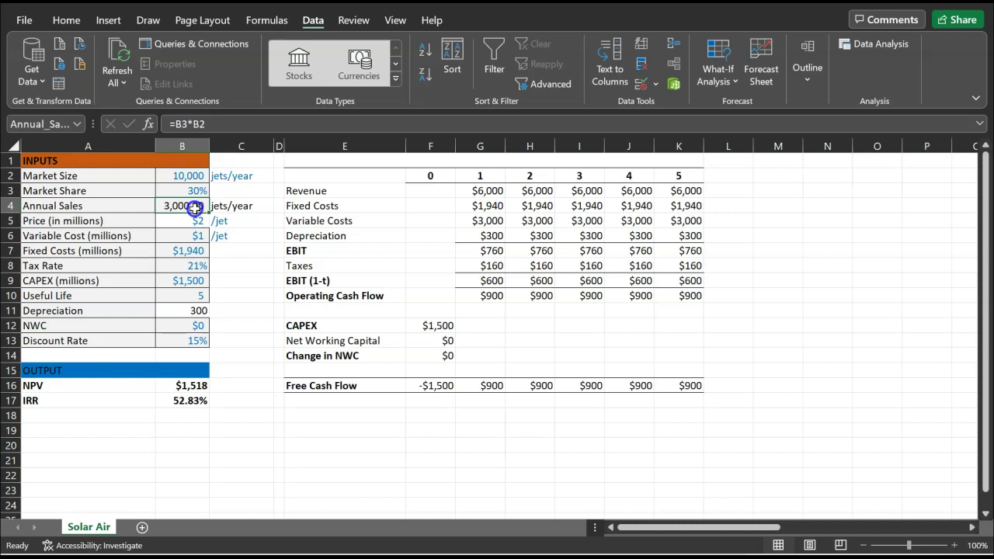
click(185, 176)
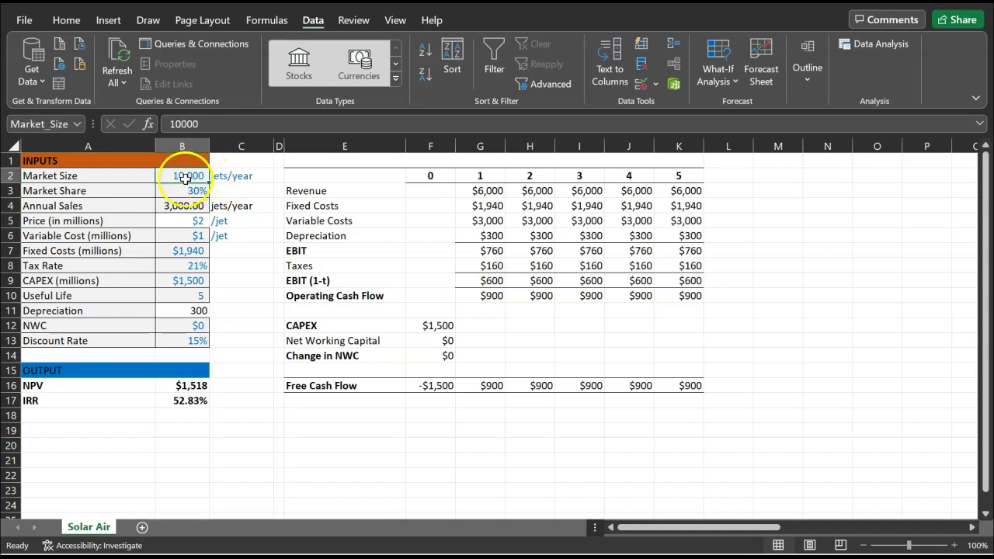
click(190, 194)
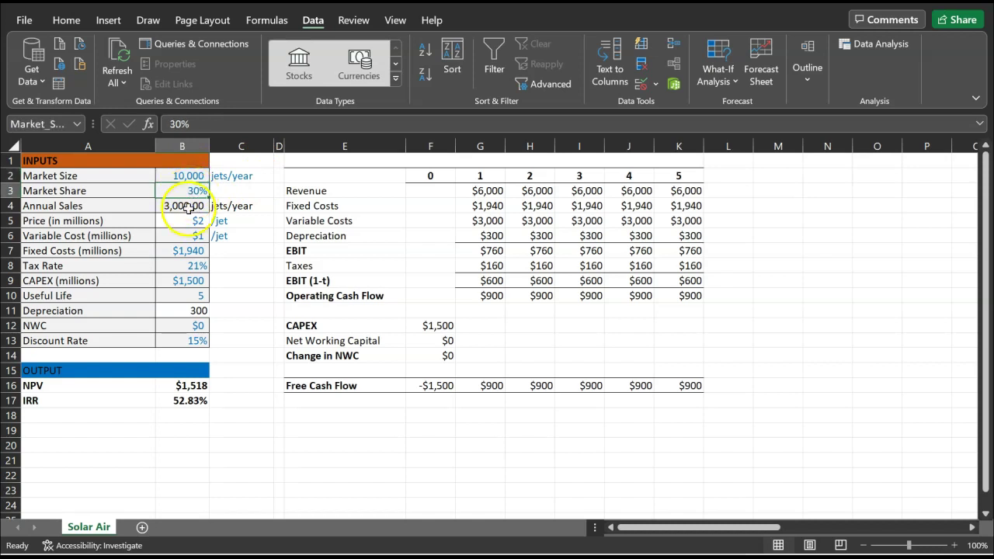
double_click(189, 208)
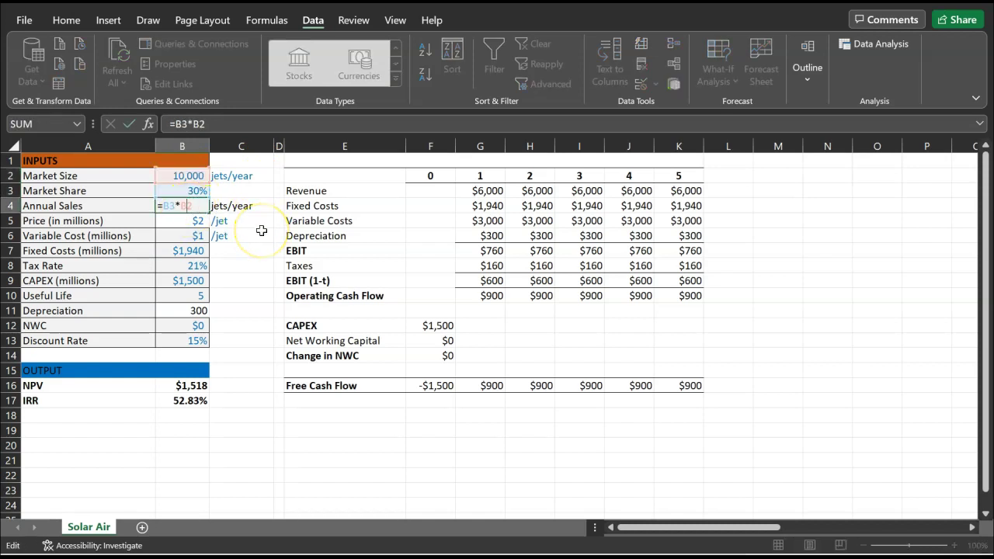
click(193, 223)
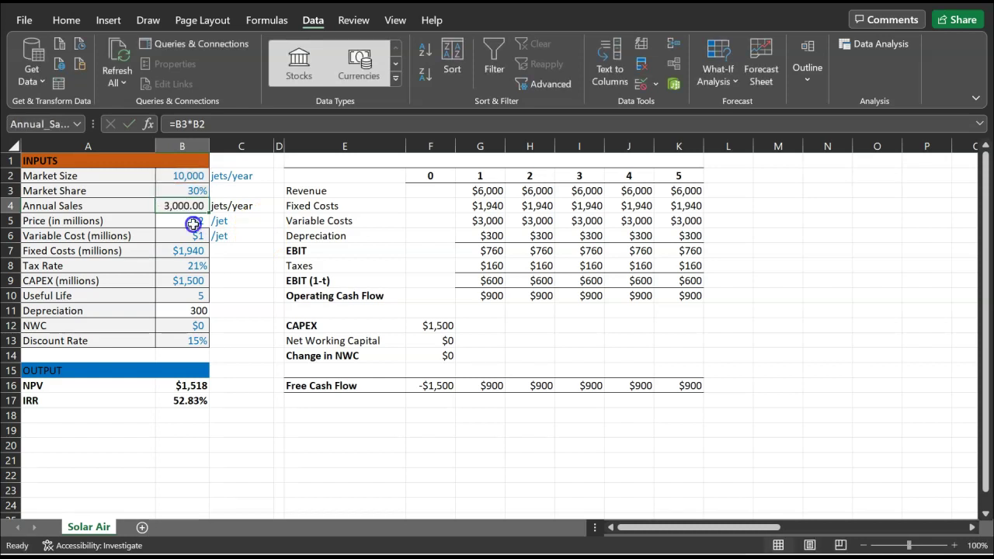
click(192, 224)
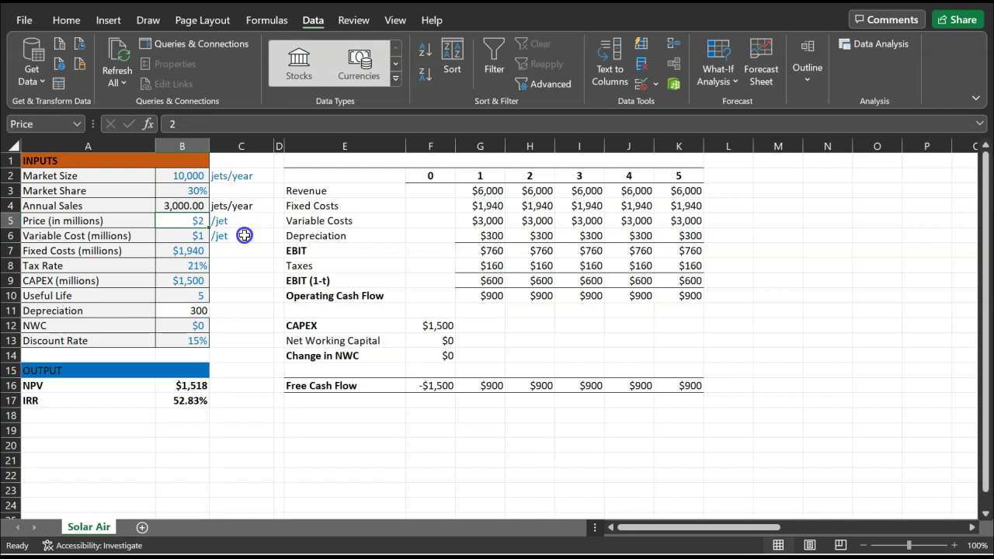
click(200, 235)
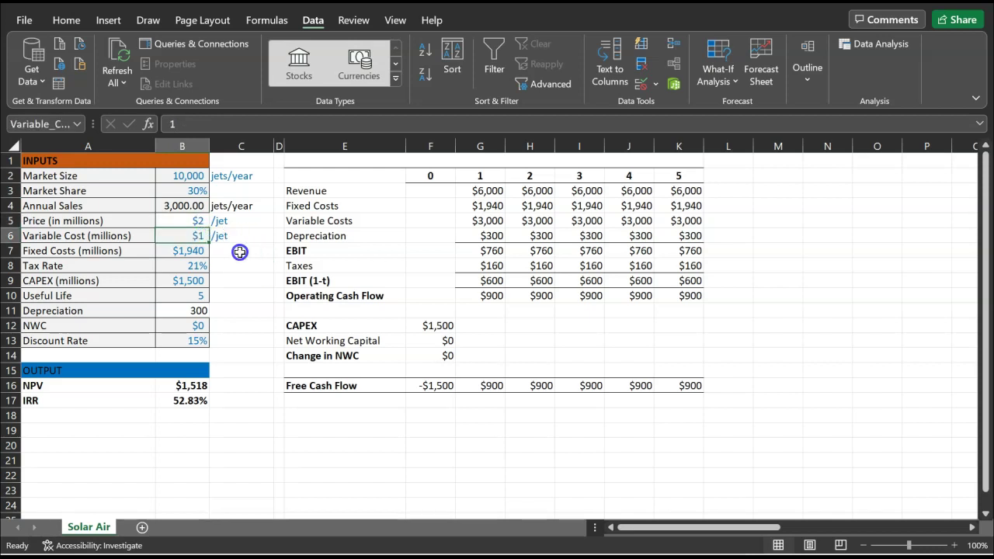
click(193, 256)
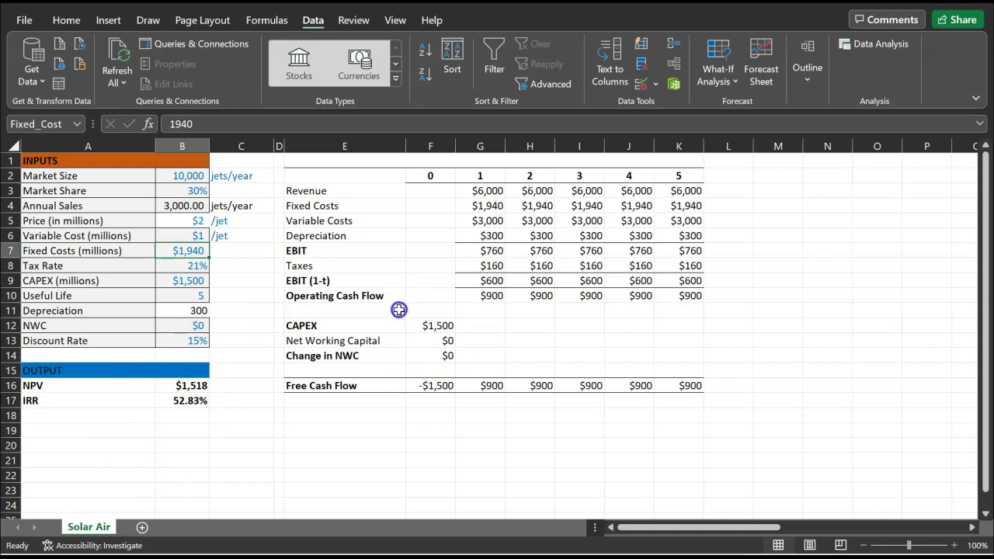
Inspect the free cash flow, NPV and IRR formulas and the named Discount Rate
click(433, 386)
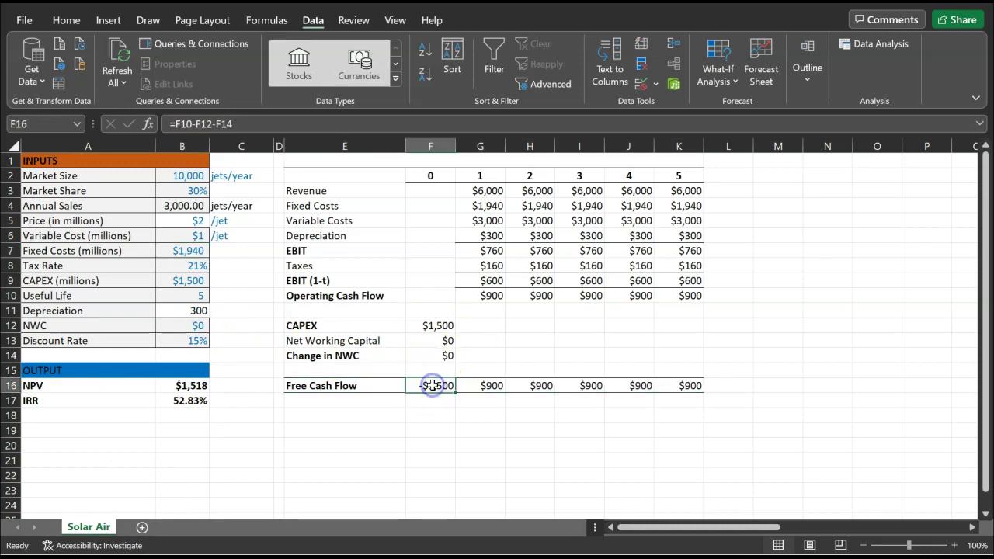
double_click(186, 386)
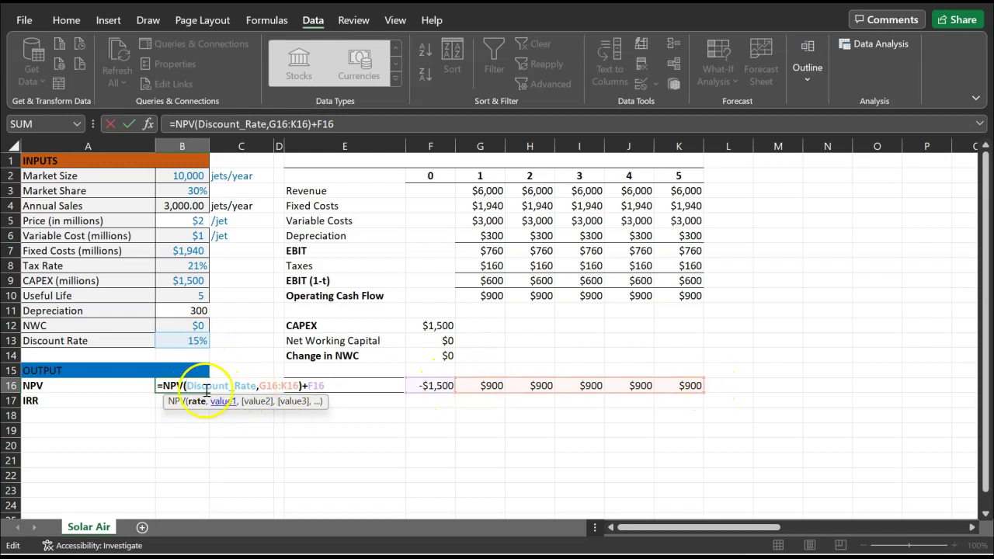
key(ctrl+Return)
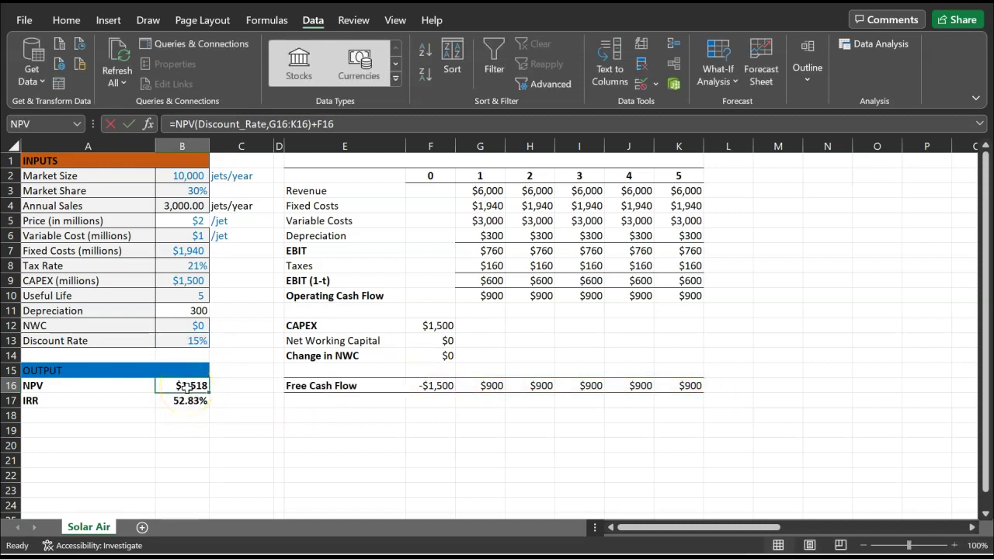
click(187, 400)
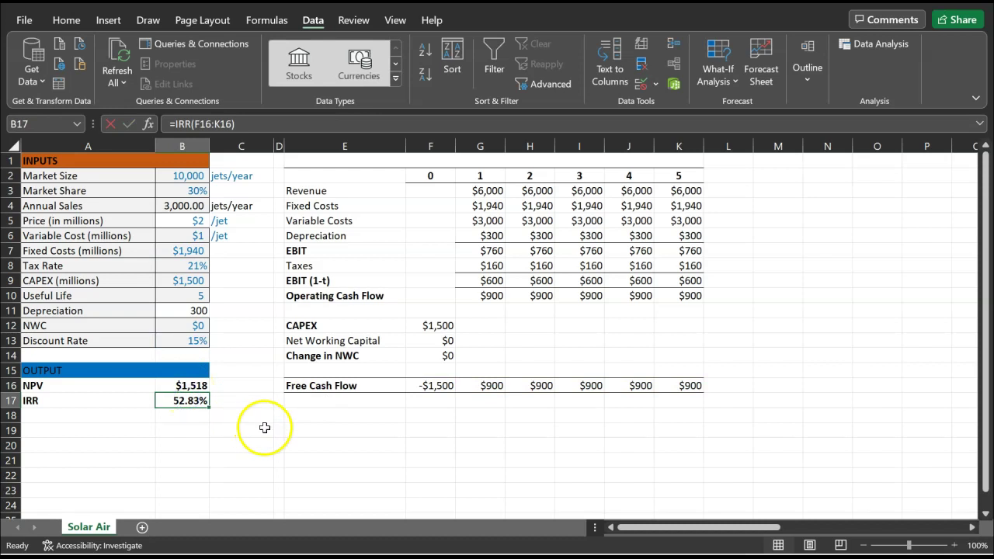
click(193, 386)
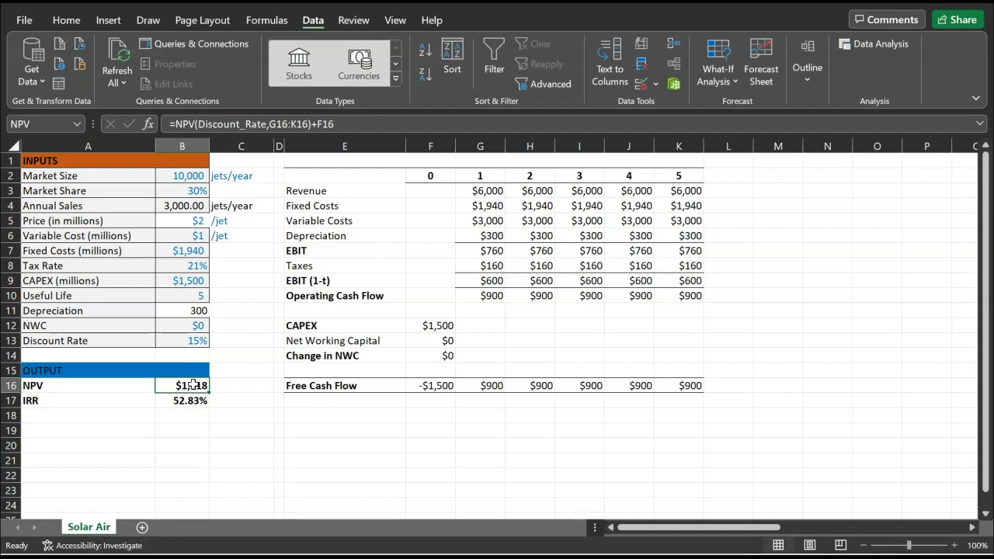
double_click(193, 385)
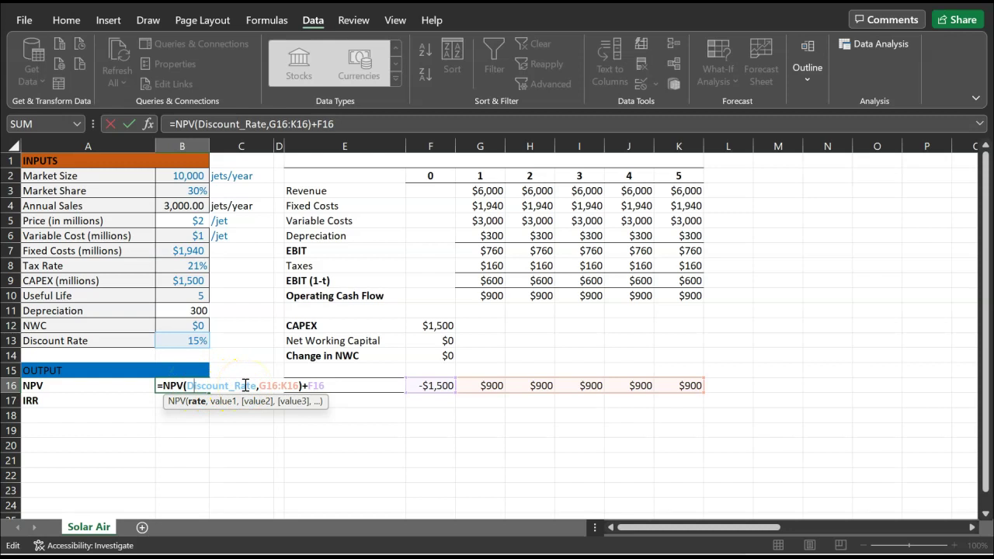
click(192, 344)
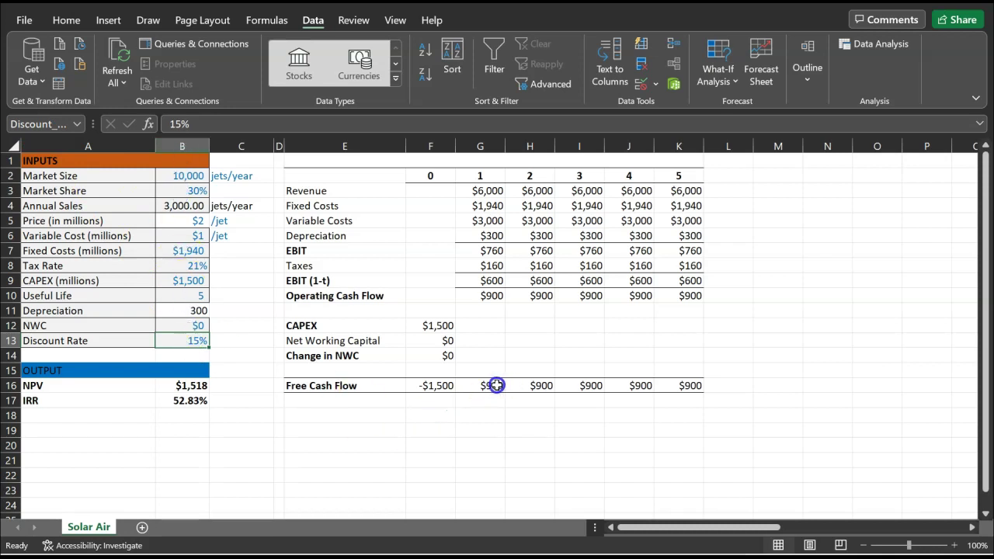
click(496, 383)
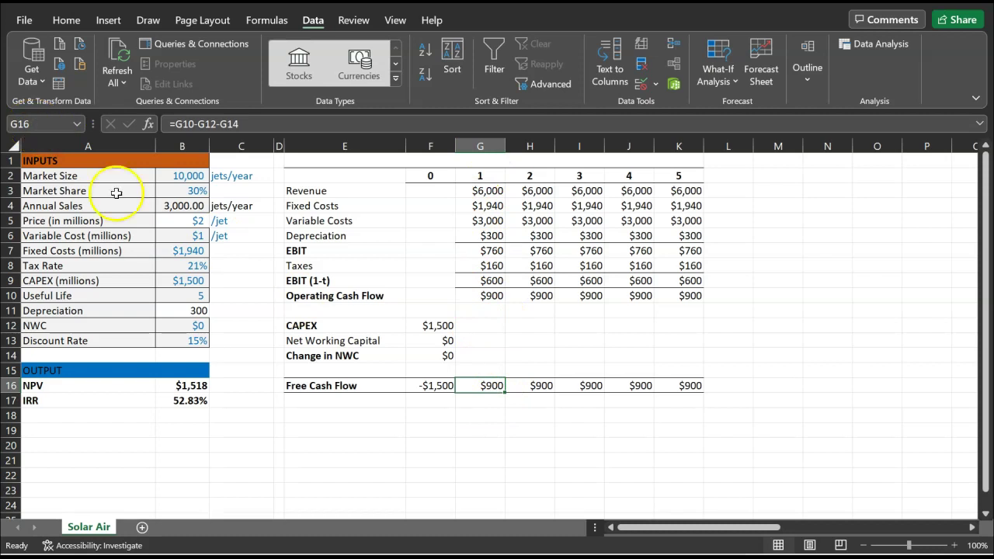
click(190, 342)
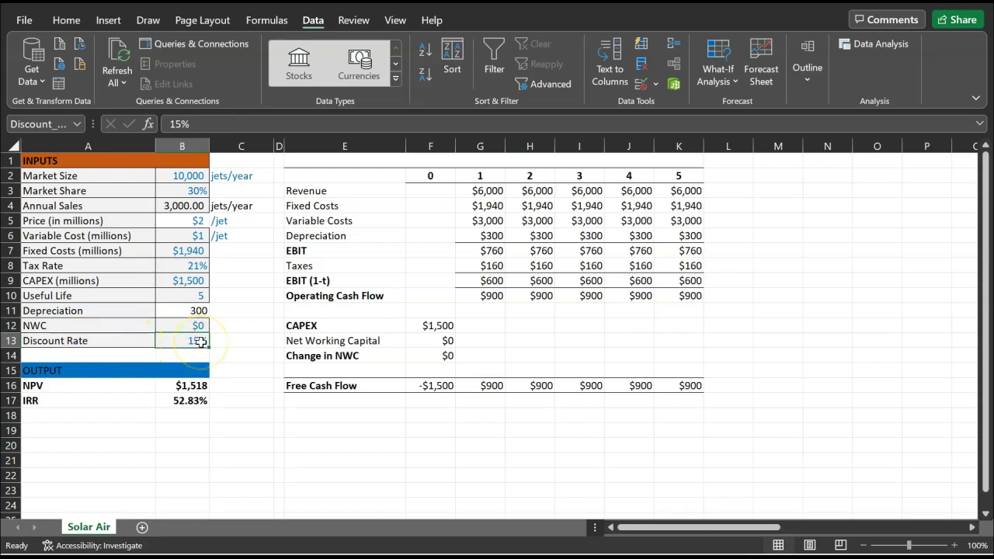
click(67, 125)
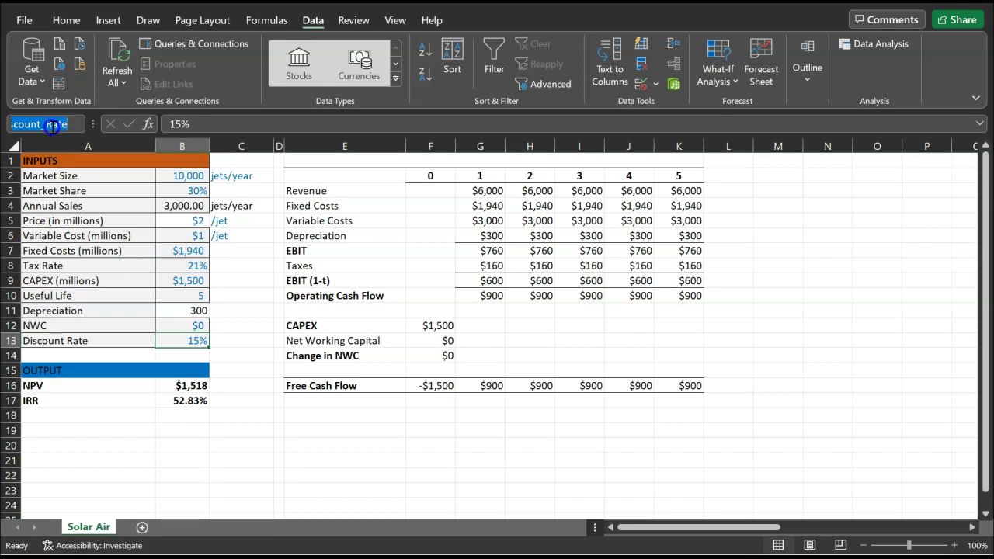
key(Return)
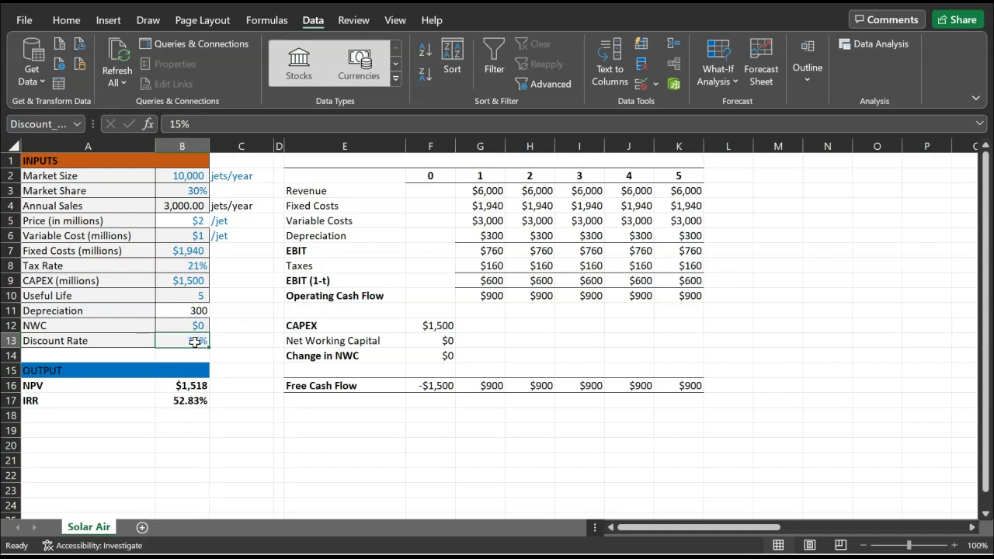
Recheck the NWC, Market Size and Market Share inputs and the NPV formula
click(194, 327)
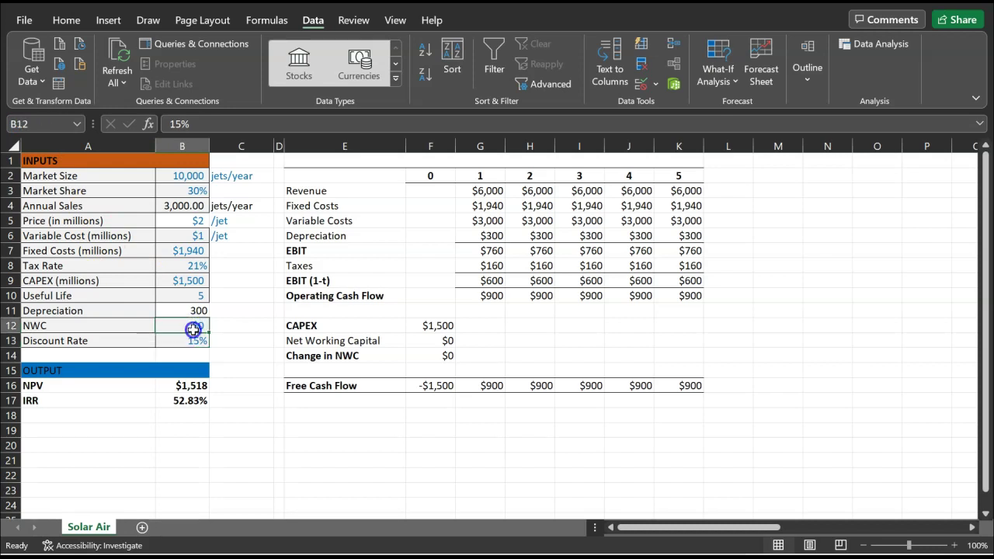
click(189, 174)
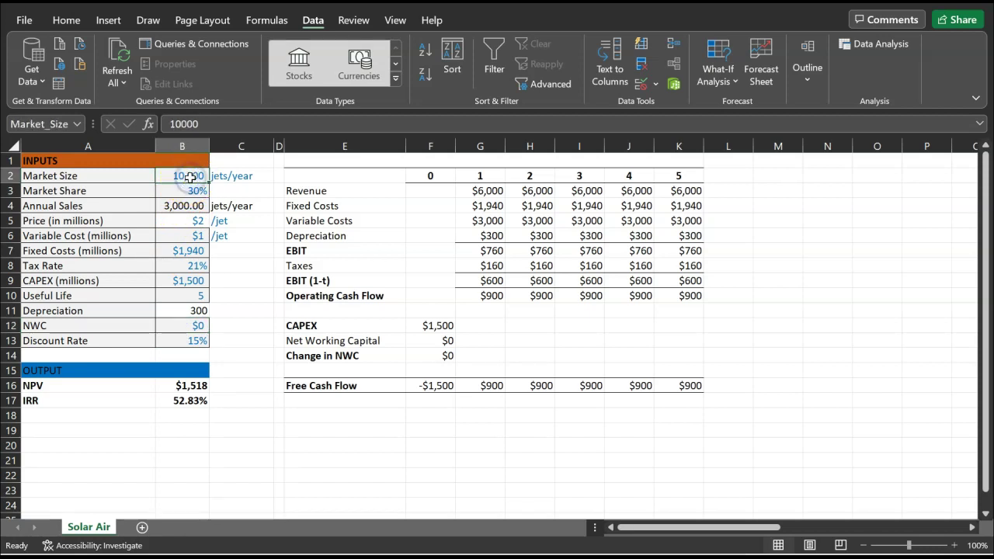
click(190, 197)
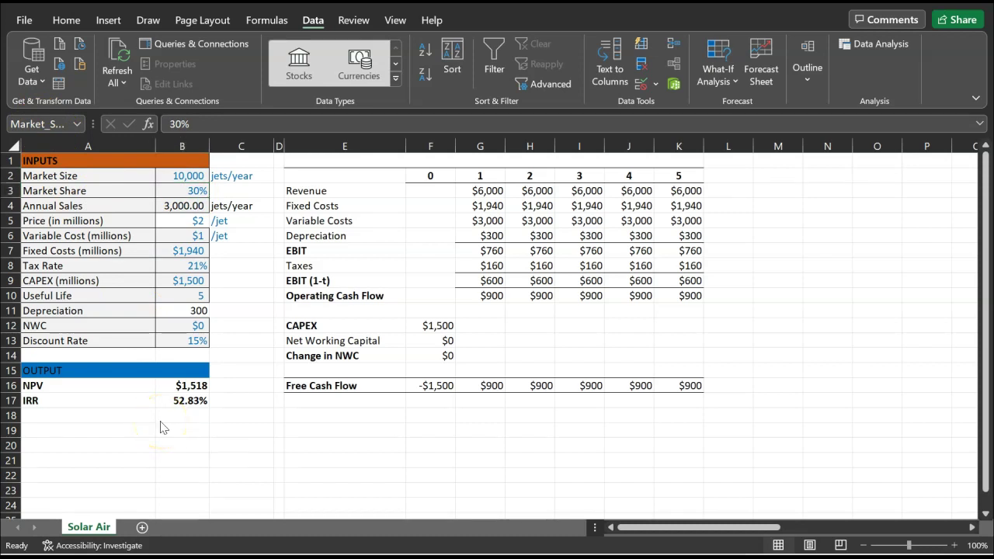
click(189, 385)
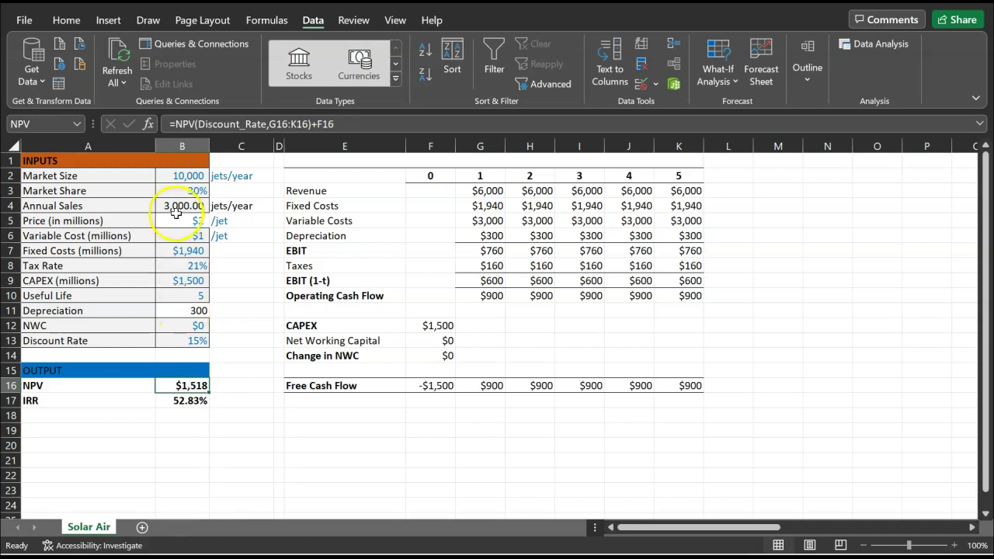
click(189, 175)
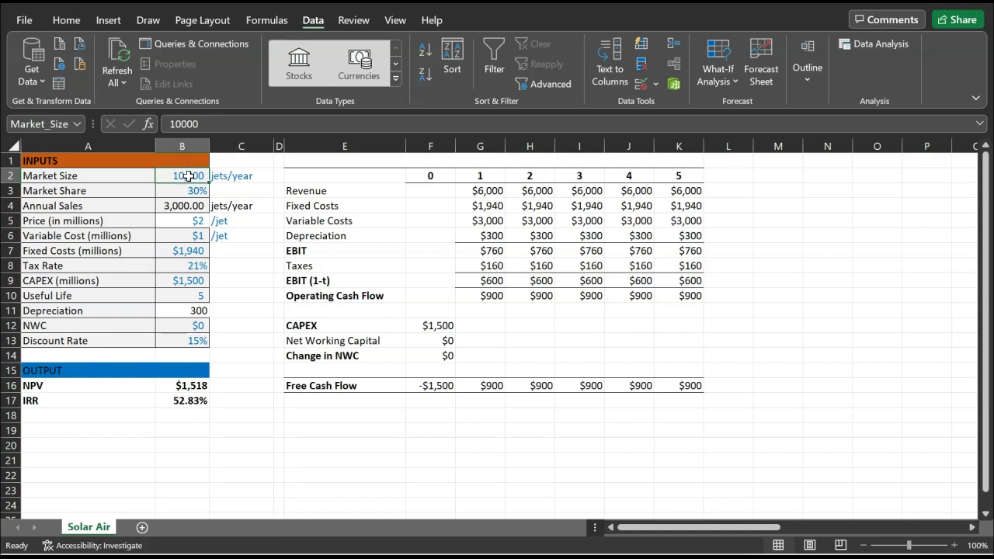
click(191, 191)
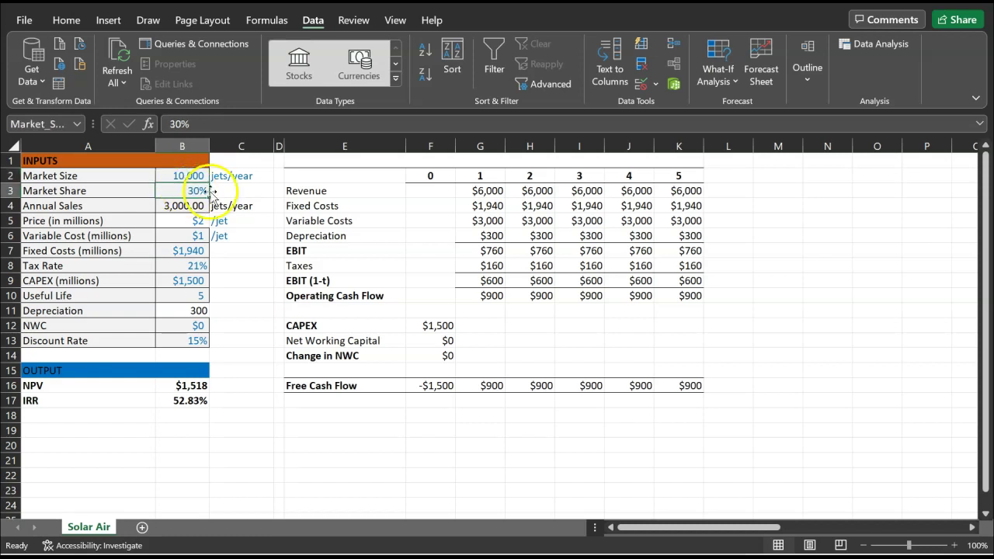
Enter Market Size 7000 and Market Share 10% to recalculate the model
click(189, 177)
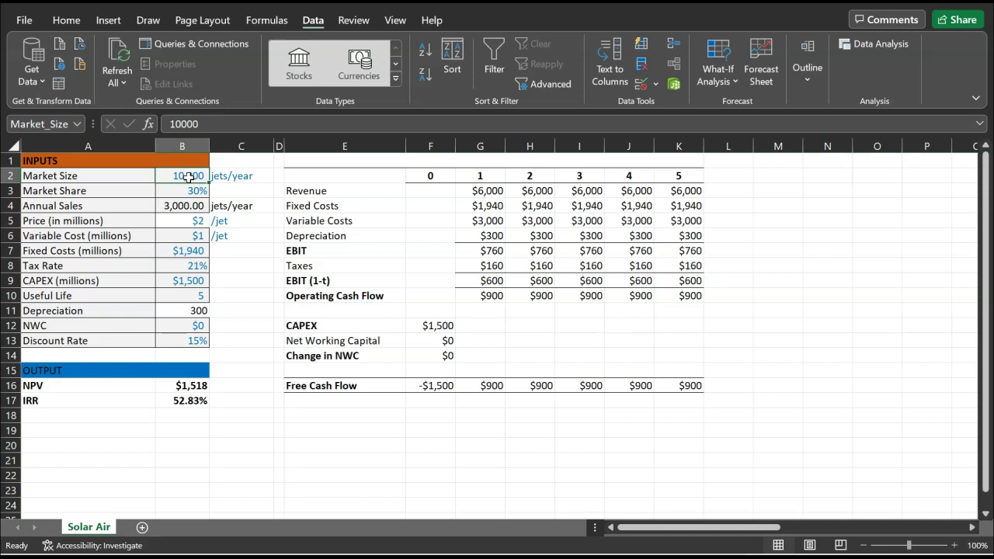
text(7000)
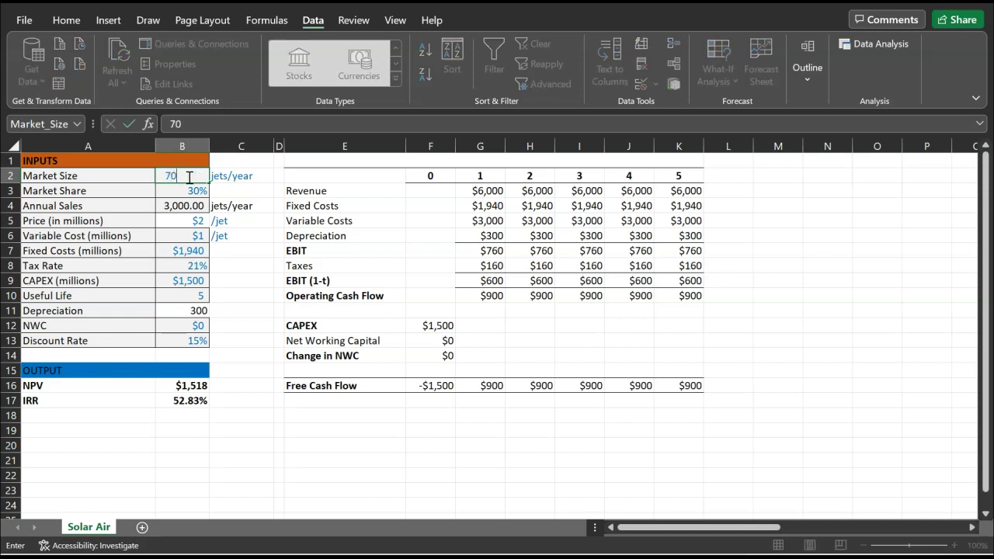
click(189, 193)
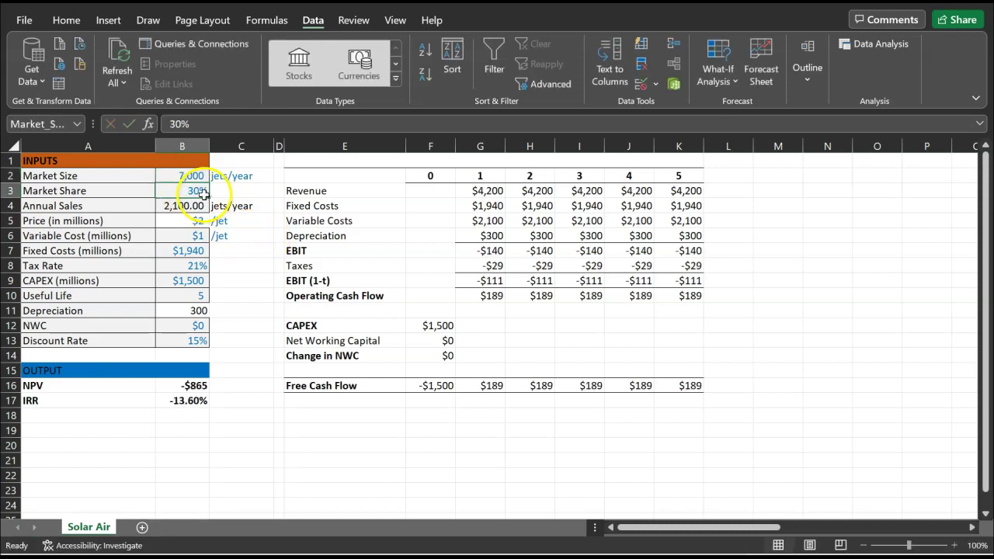
text(10)
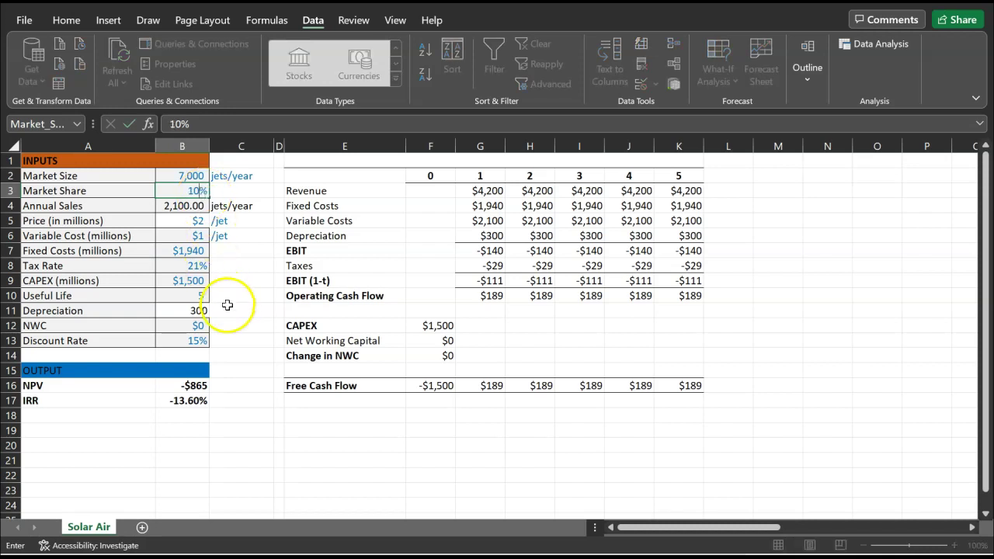
click(269, 296)
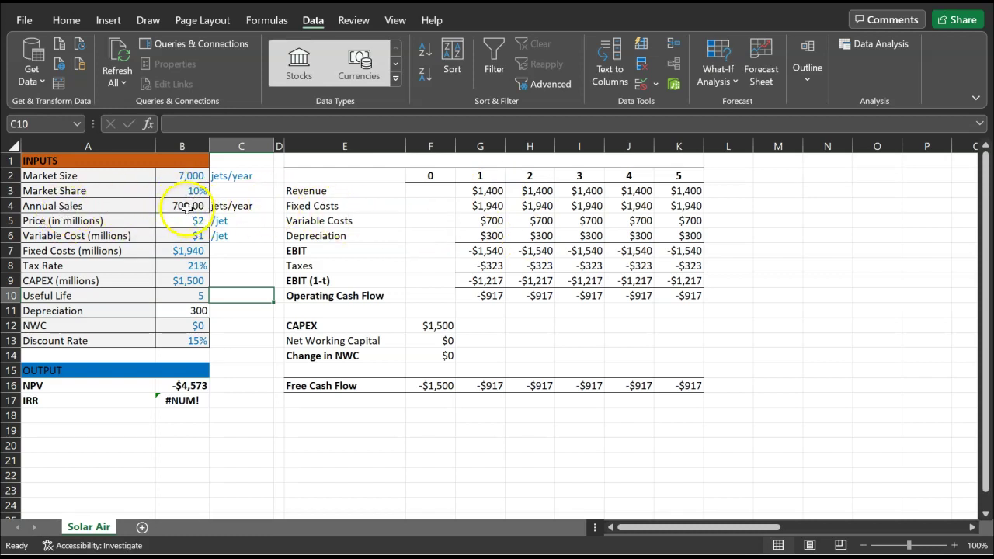
double_click(494, 192)
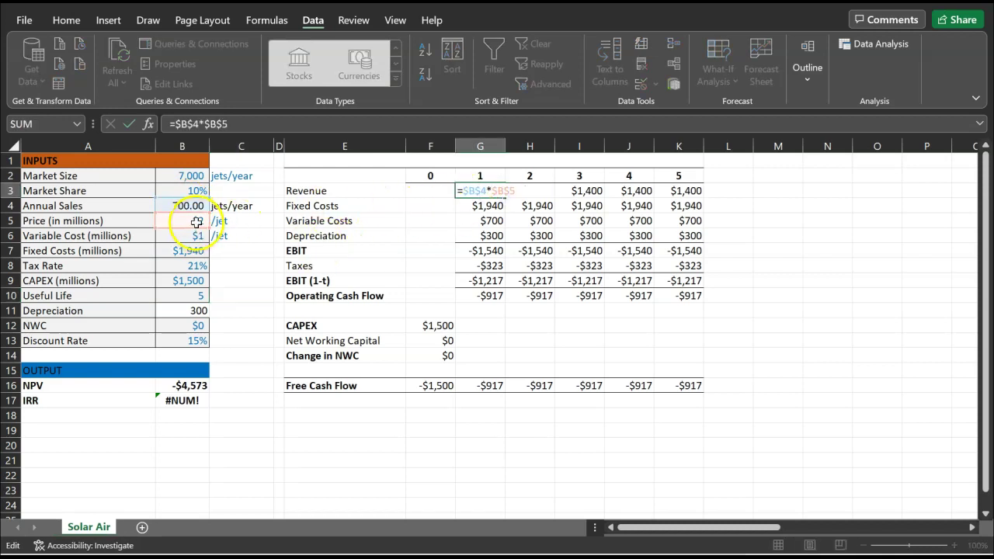
key(Escape)
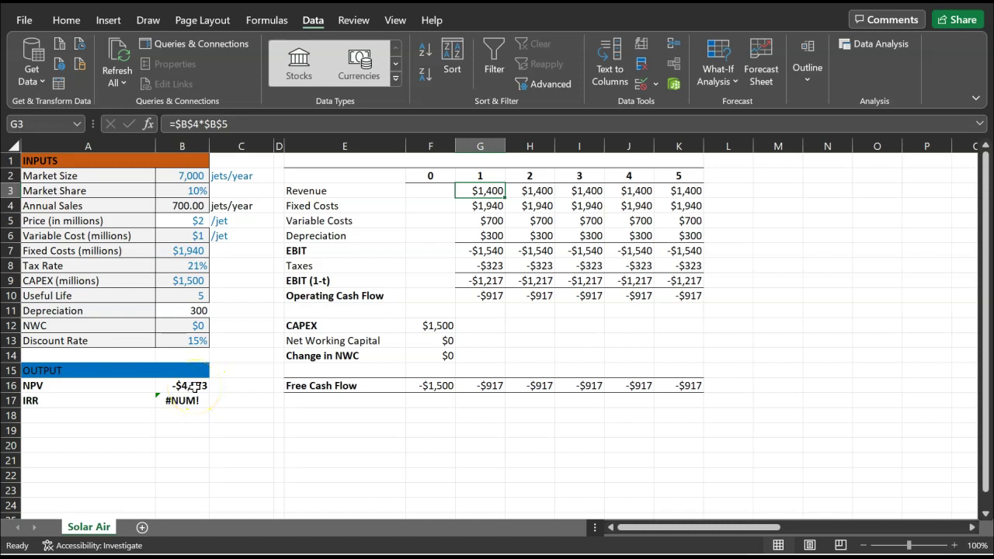
Select the NPV cell and bring up the What-If Analysis options on the Data tab
click(195, 386)
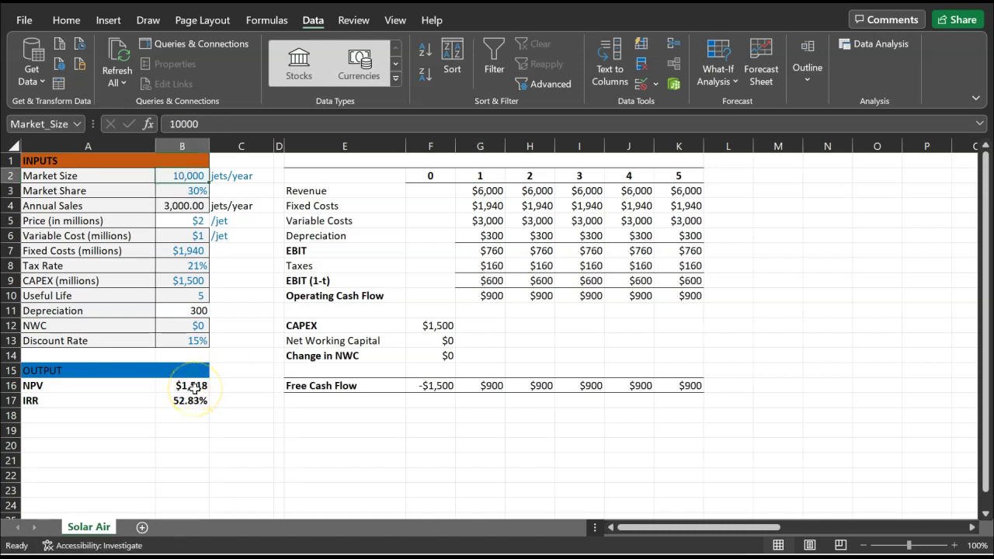
click(314, 23)
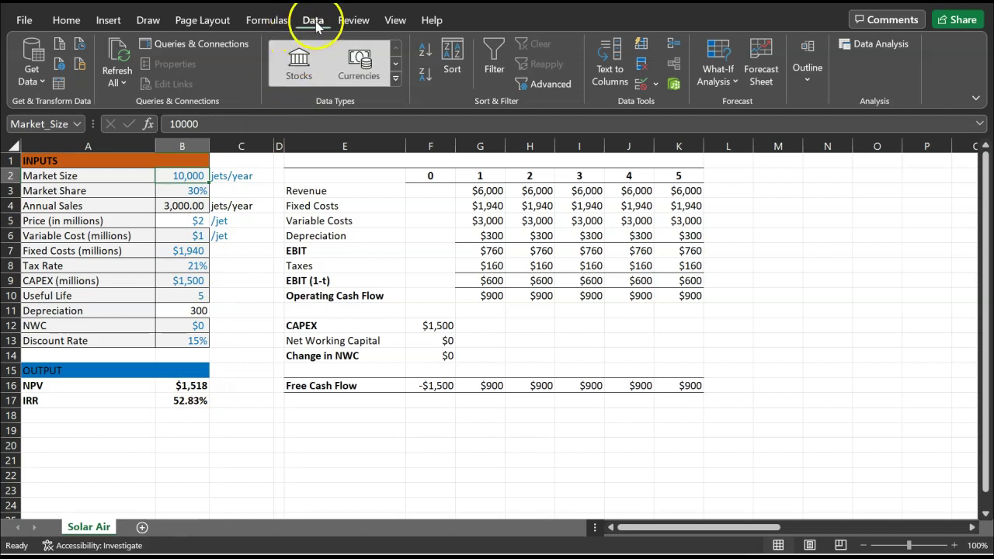
click(315, 24)
click(718, 75)
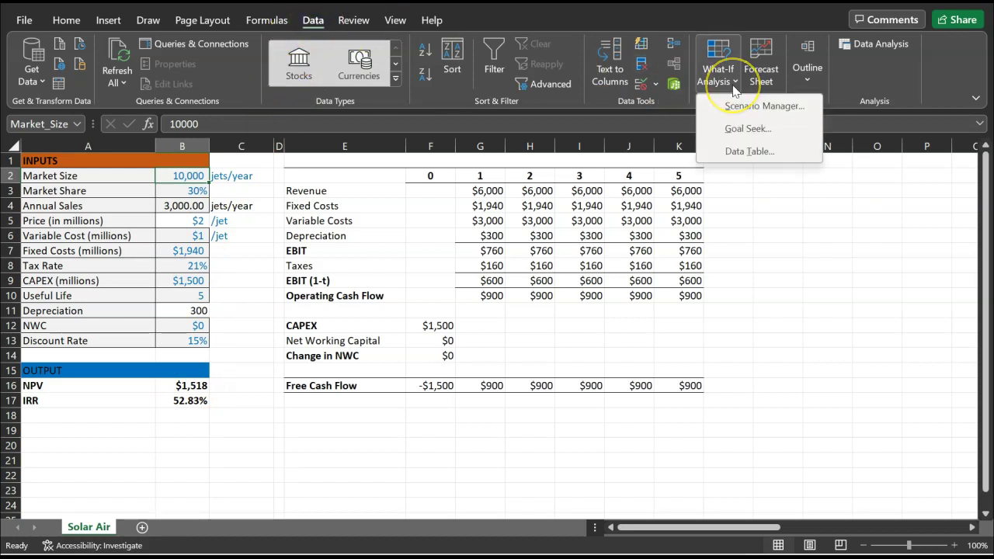
click(736, 106)
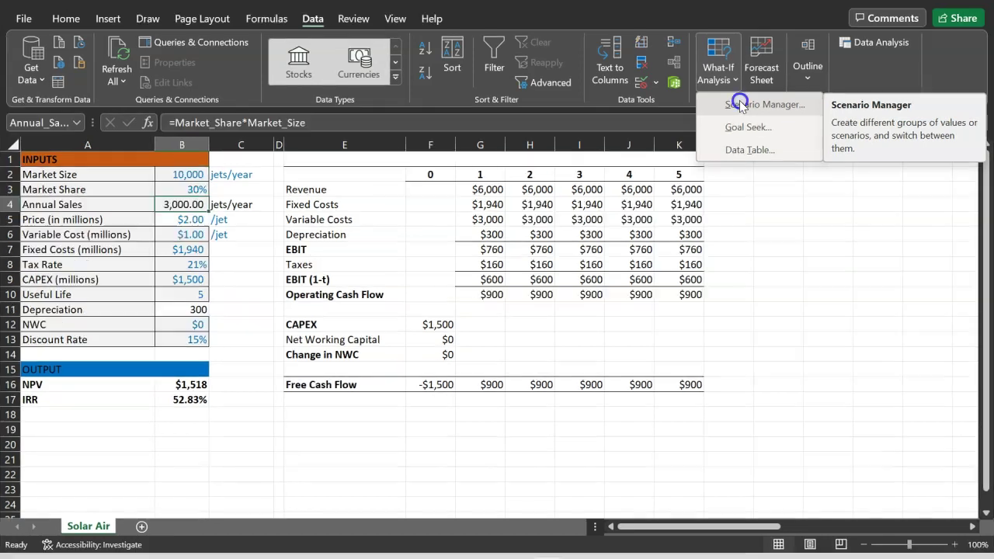
Launch Scenario Manager and start adding a new scenario
click(738, 105)
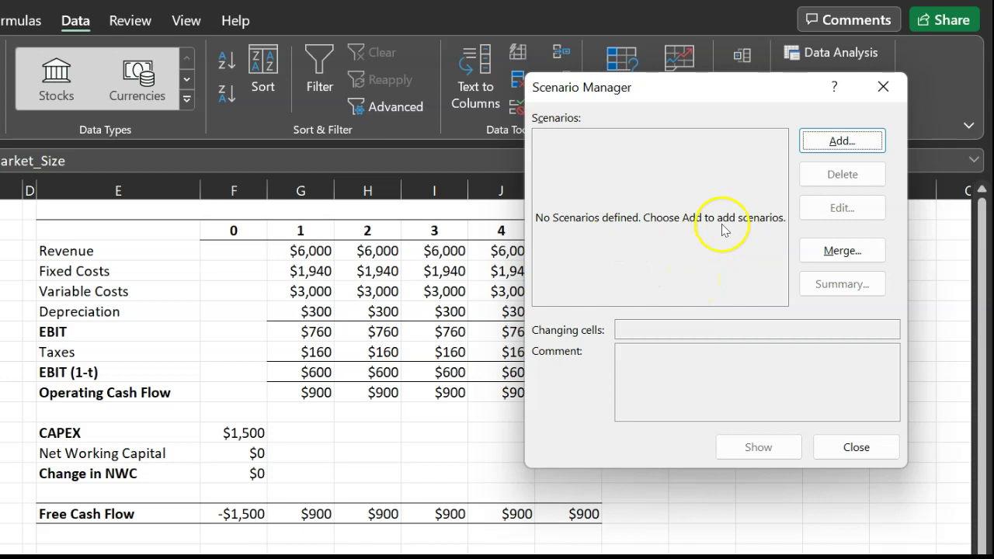
click(858, 143)
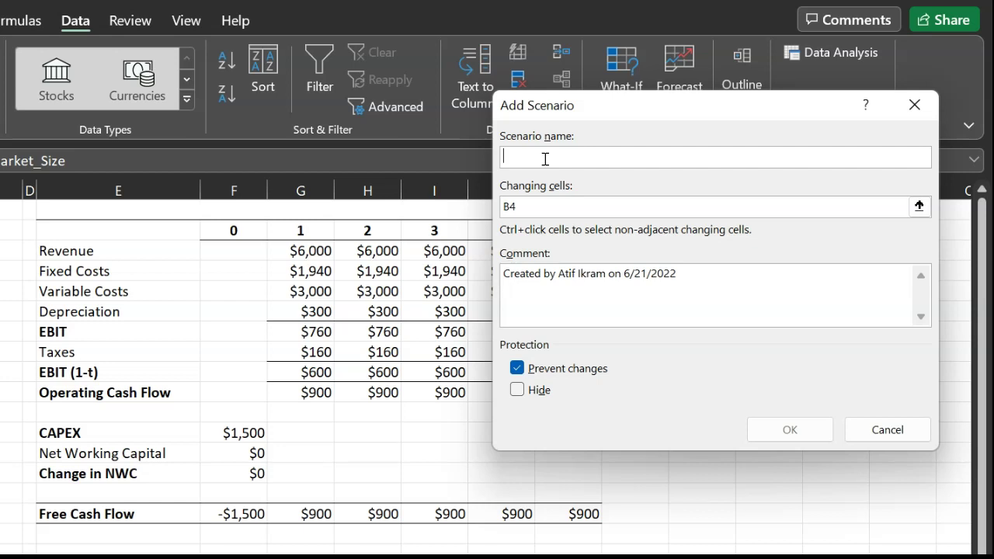
Name the new scenario 'Default' and collapse the dialog to pick changing cells on the sheet
text(Default)
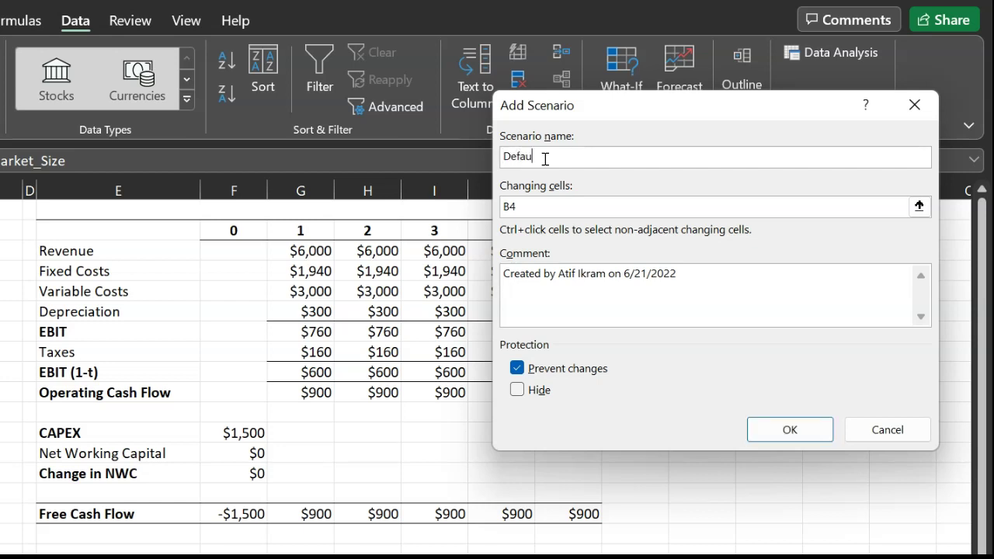
key(BackSpace)
key(BackSpace)
key(BackSpace)
key(BackSpace)
key(BackSpace)
key(BackSpace)
key(BackSpace)
text(Expected)
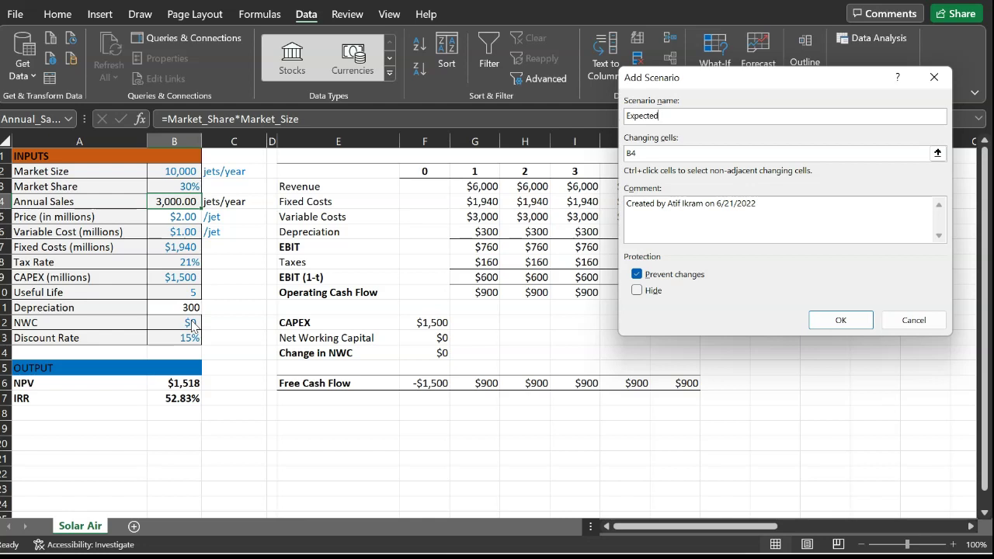
double_click(669, 118)
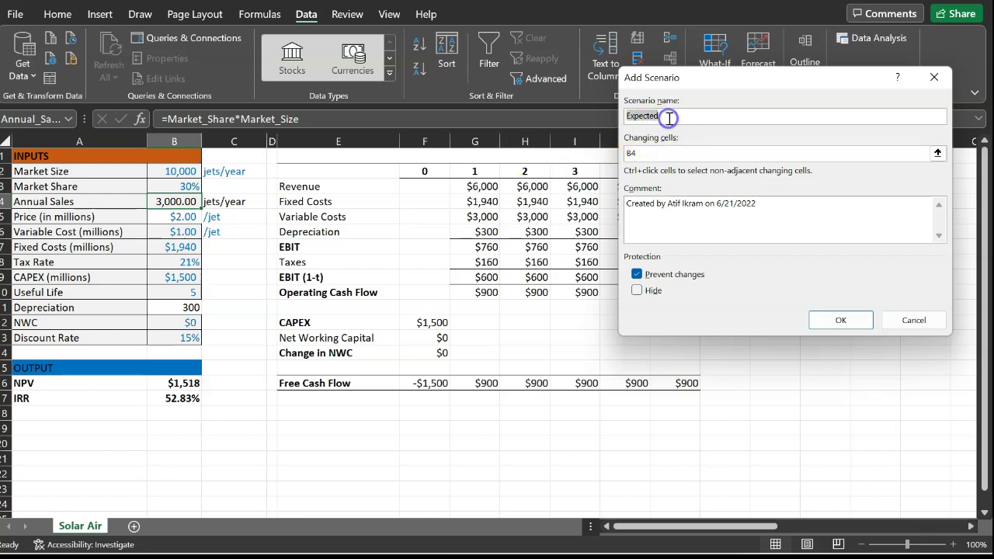
text(Default)
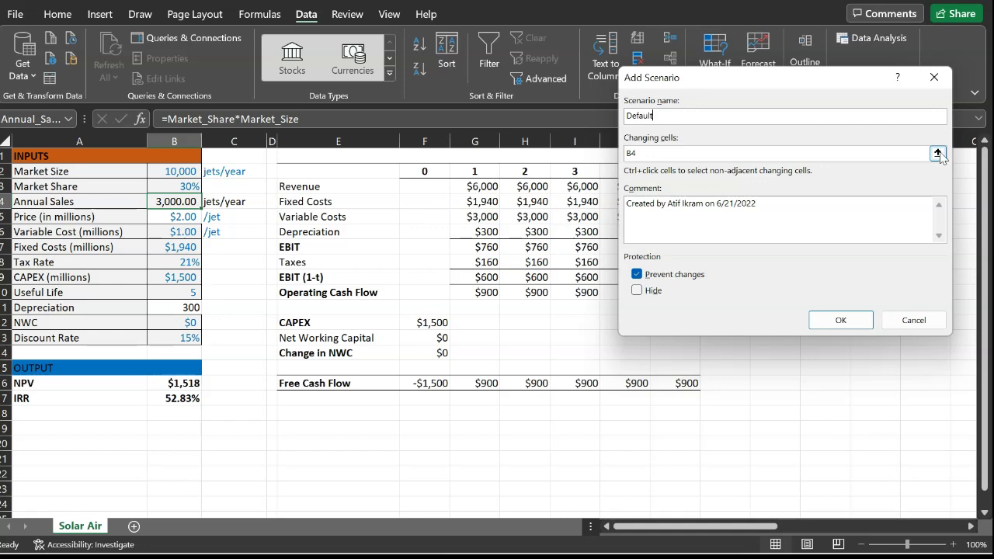
click(939, 155)
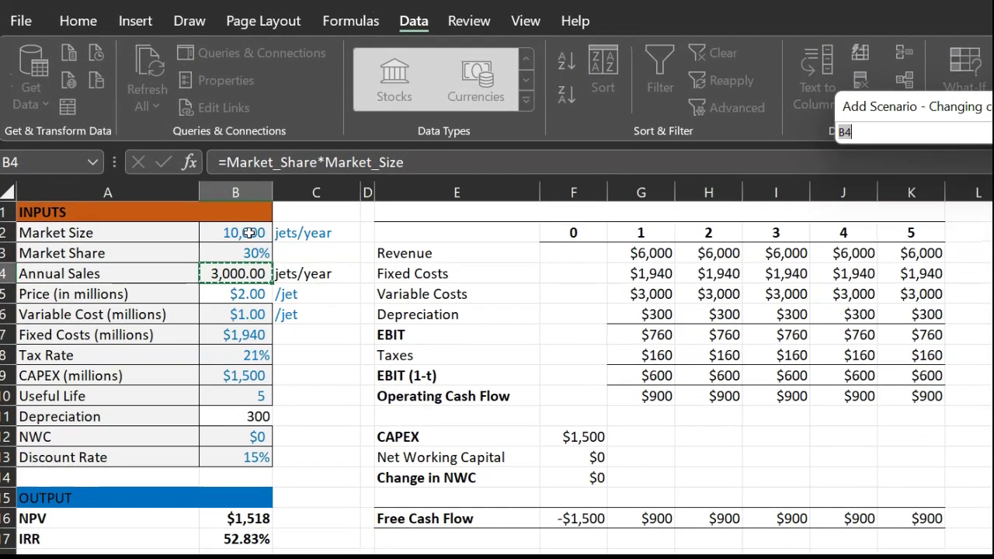
Select B2:B3, B5:B10 and B12:B13 as the changing cells and restore the dialog
click(249, 234)
mouse_move(247, 241)
mouse_down()
mouse_move(233, 262)
mouse_move(250, 255)
mouse_up()
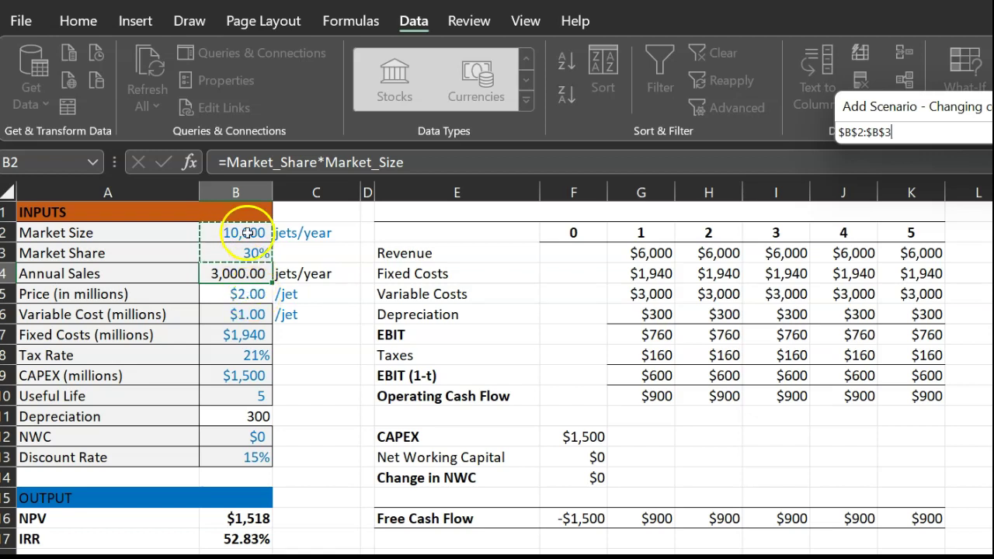
ctrl+click(253, 296)
drag(253, 301, 261, 394)
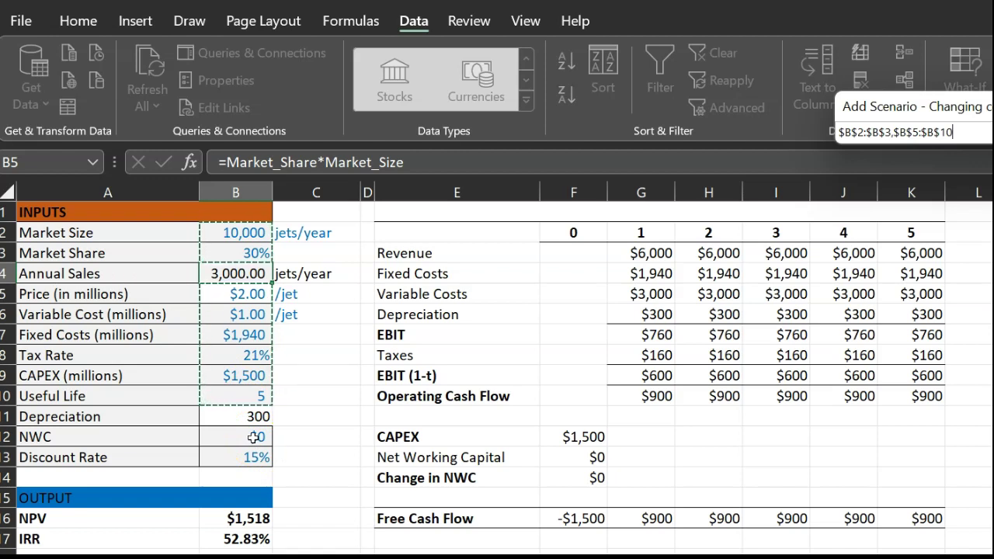
drag(253, 437, 254, 463)
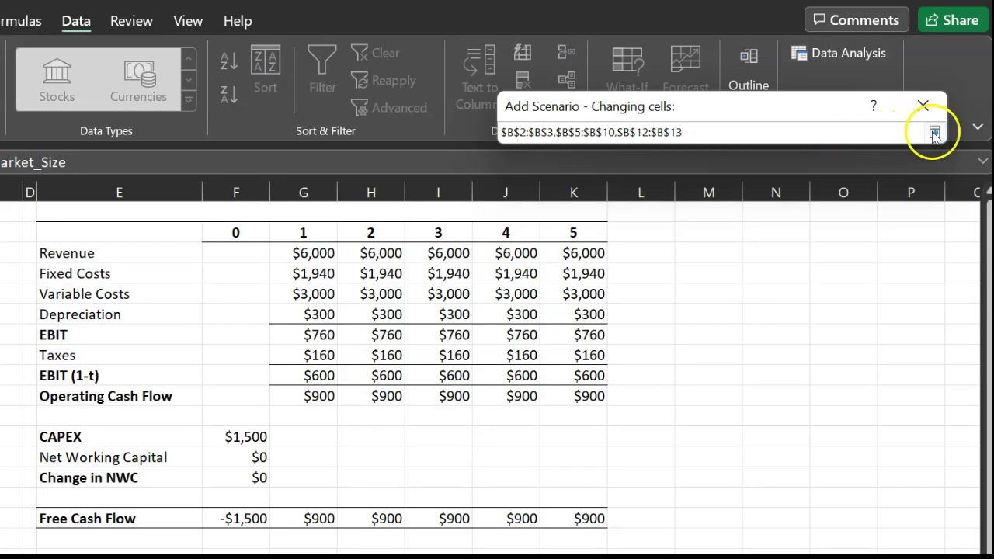
click(934, 134)
Confirm the Default scenario and save it with current values such as Market_Size 10000
click(800, 432)
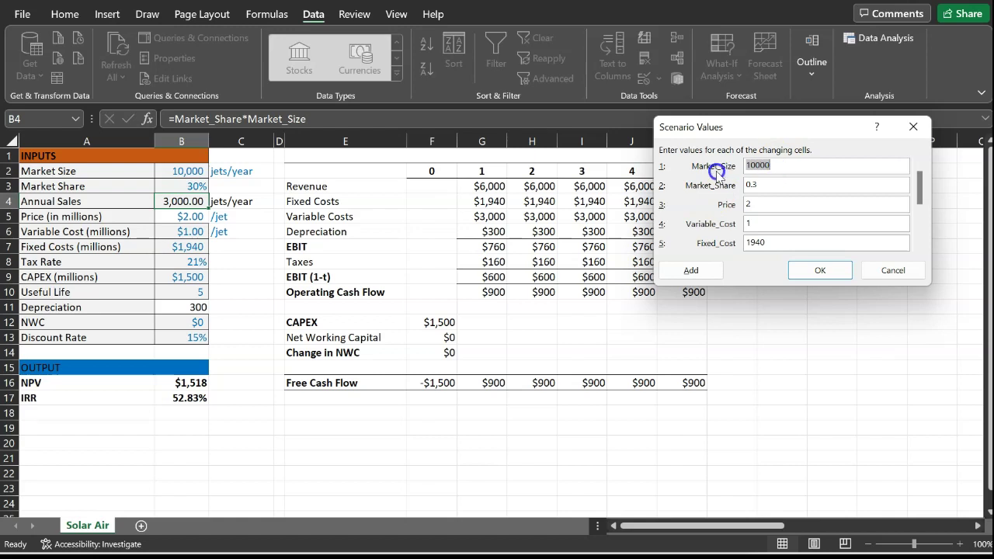
click(771, 166)
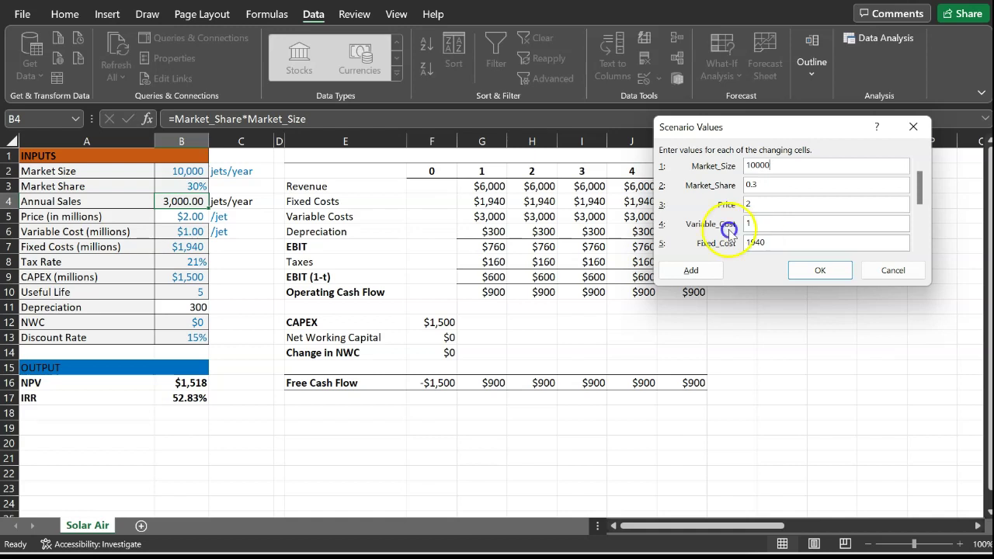
click(813, 270)
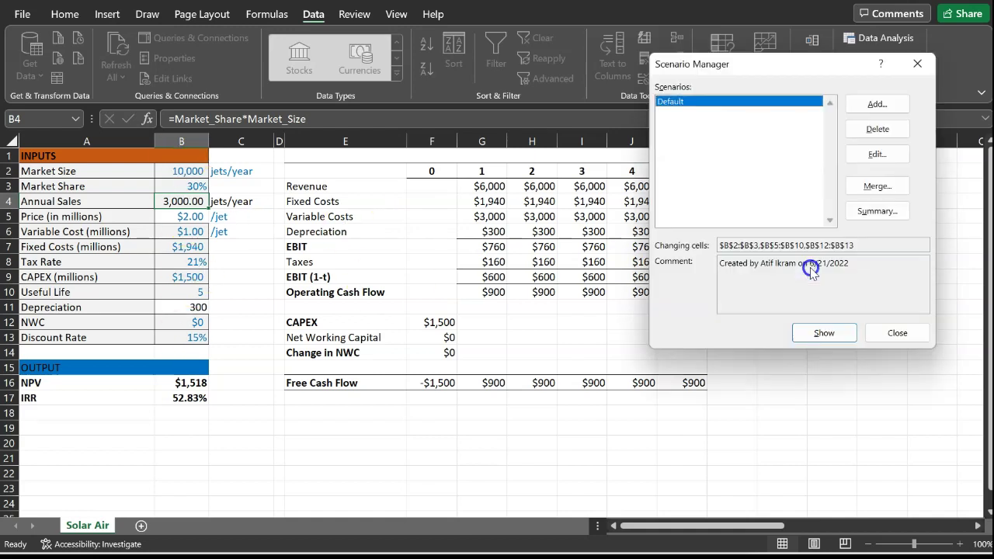
Add a second scenario named Pessimistic using the same changing cells
click(686, 104)
click(870, 108)
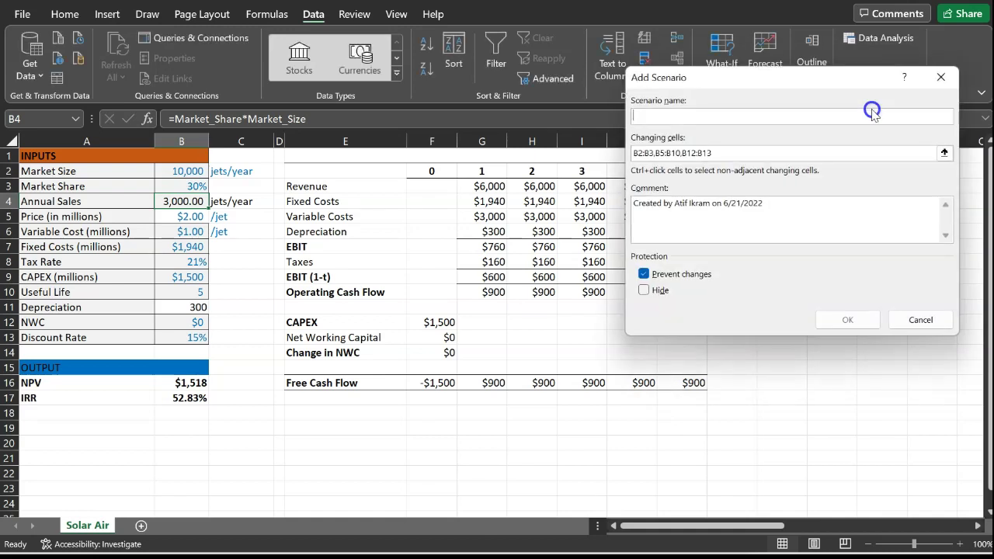
text(Pessimistic)
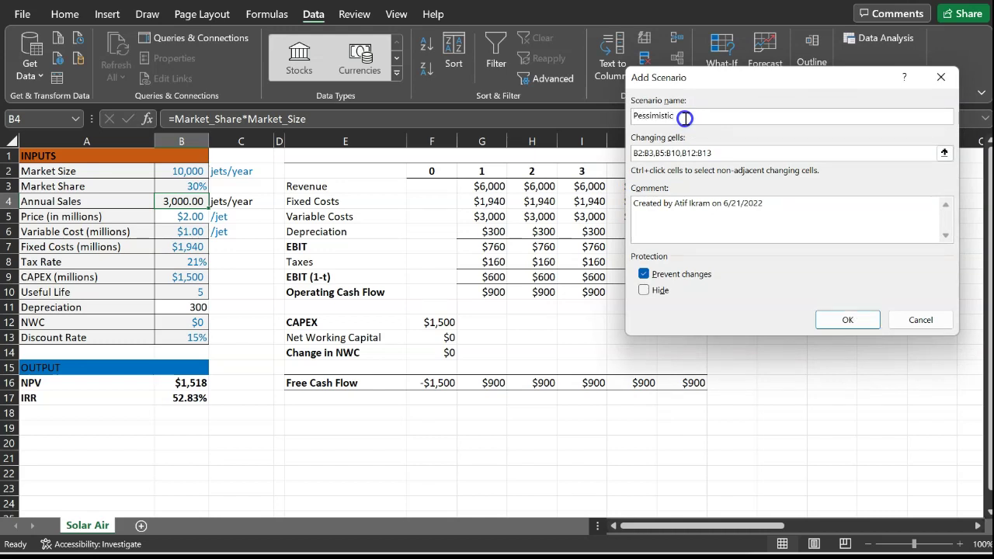
click(718, 154)
click(717, 153)
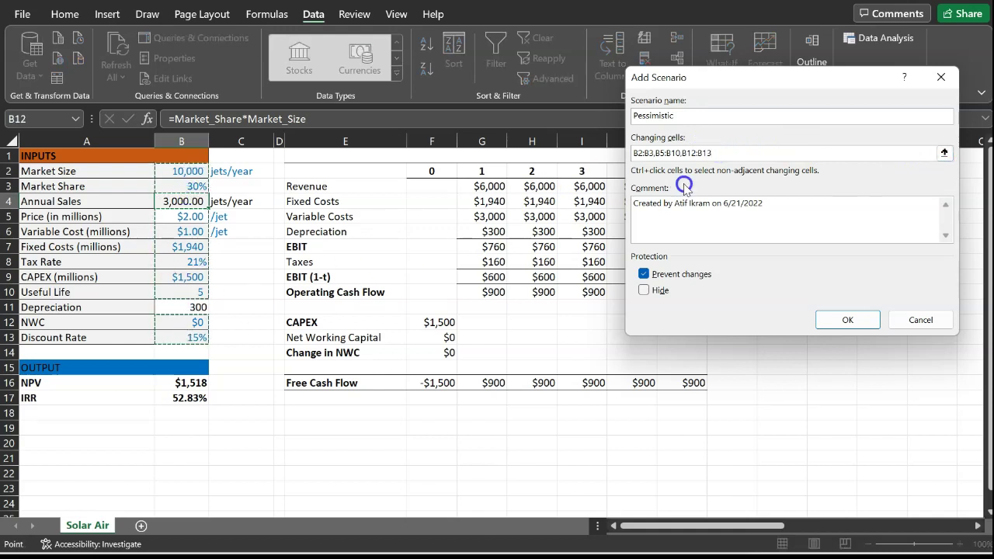
click(841, 320)
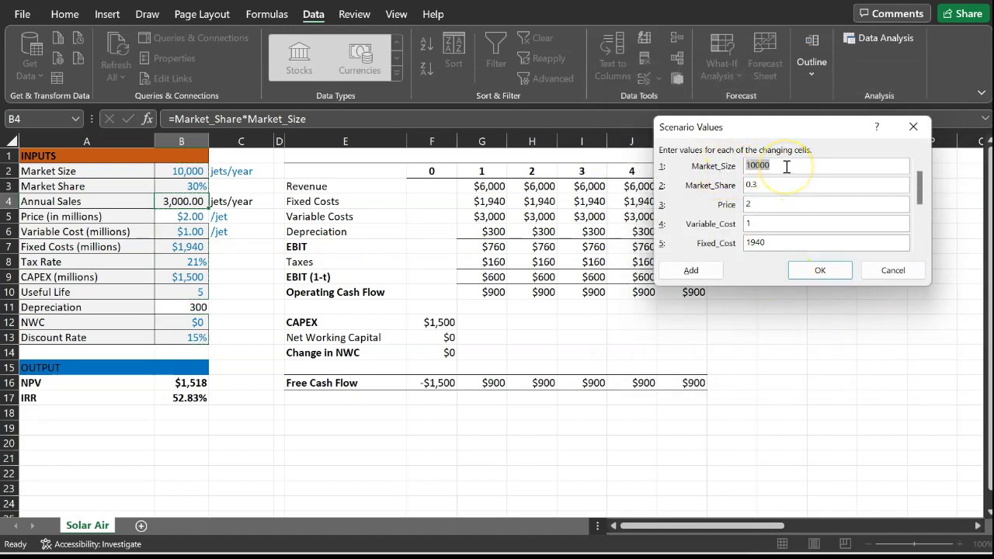
Save Pessimistic values: Market_Size 8000, Market_Share 0.25 and Price 1.8
key(BackSpace)
click(779, 185)
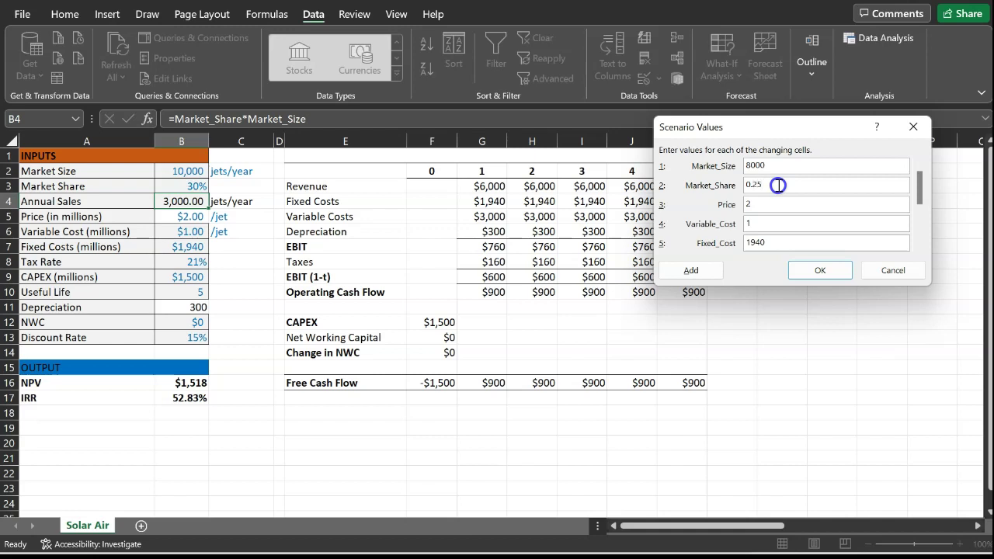
click(766, 209)
click(921, 246)
click(920, 246)
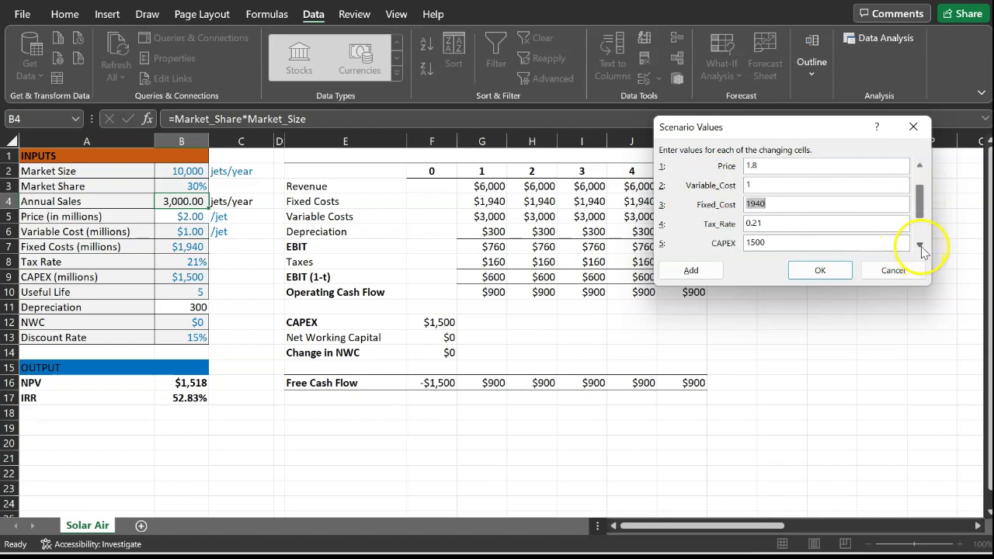
scroll(925, 204, up, 2)
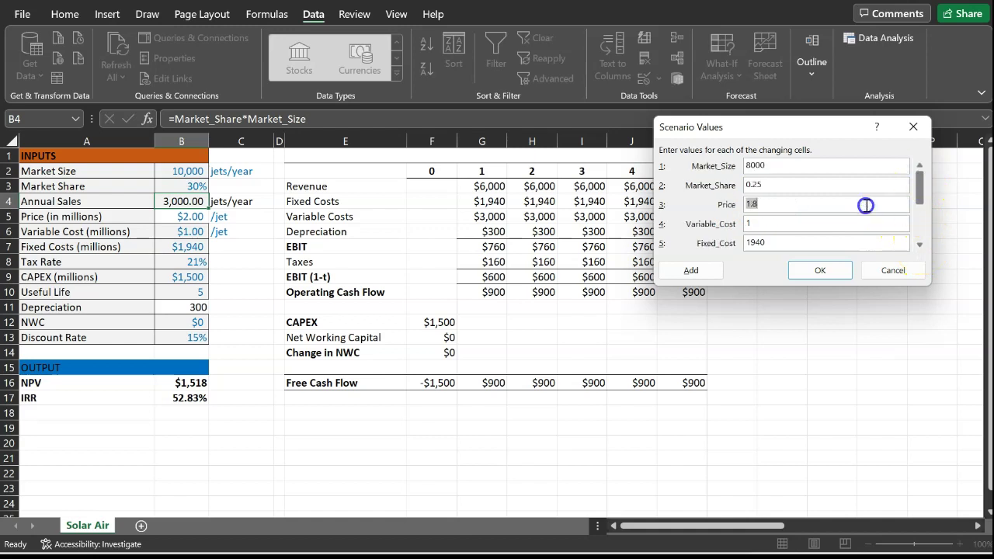
click(808, 271)
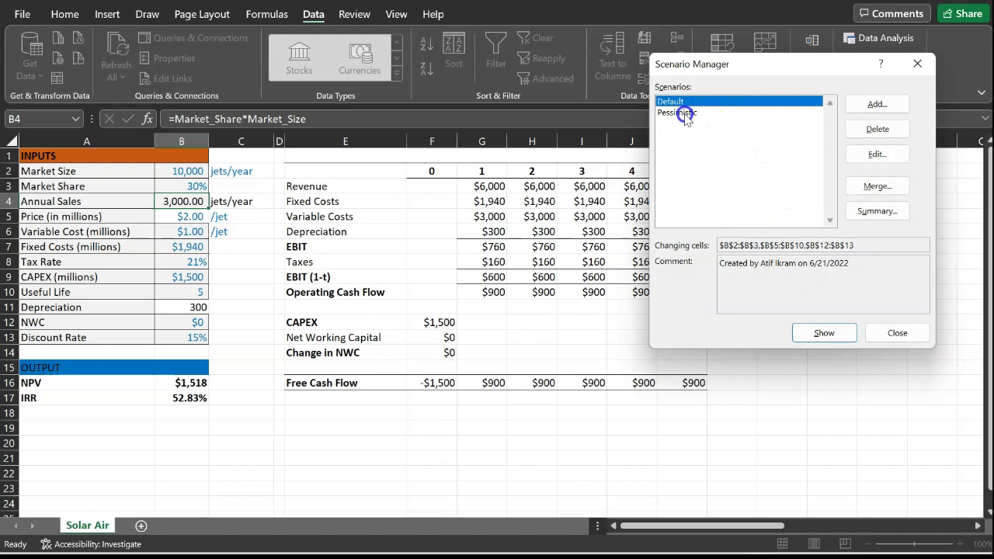
Add a third scenario named Optimistic with Market_Size 15000
click(890, 106)
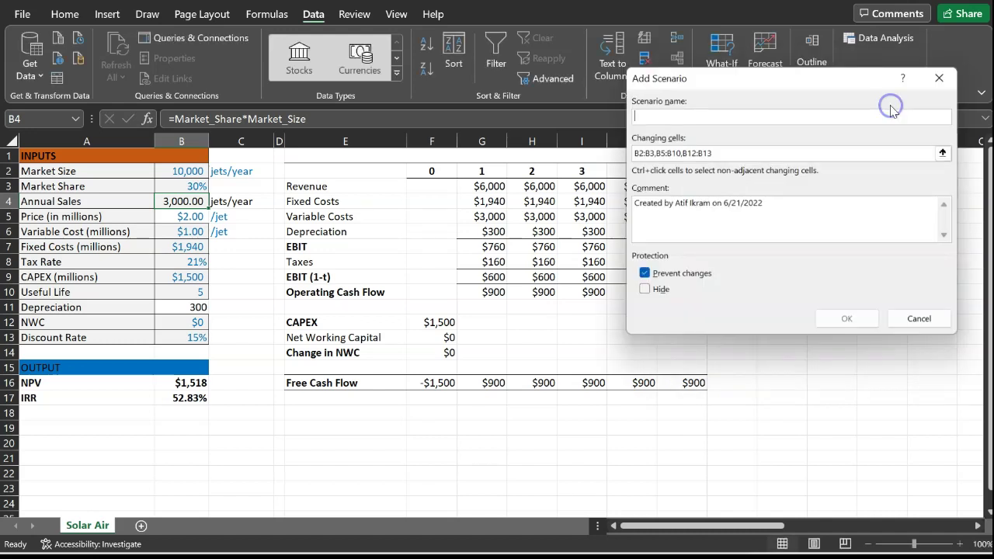
text(Optimistic)
click(846, 320)
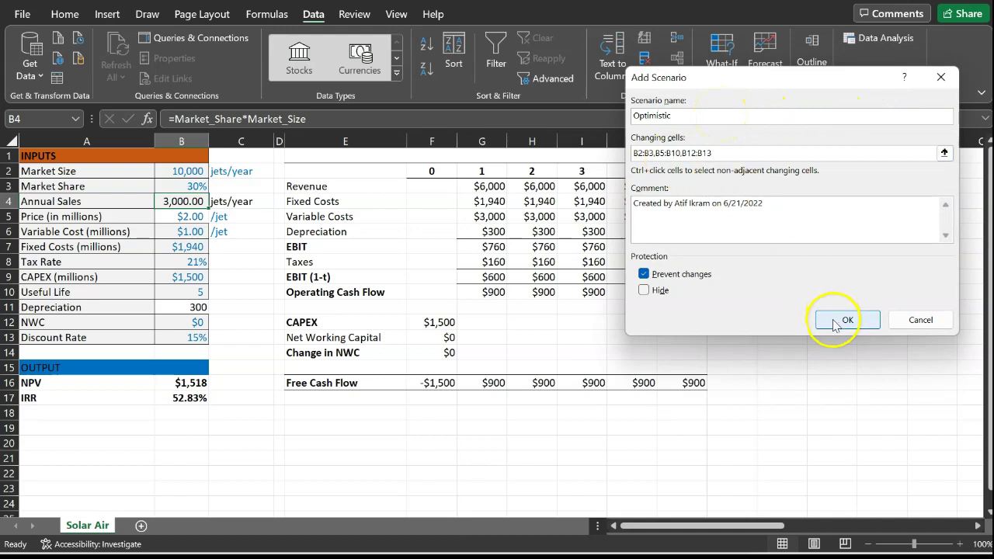
text(15000)
Set Market_Share 0.40, Price 2.2 and Fixed_Cost 1800, and save the Optimistic values
click(770, 186)
key(BackSpace)
text(40)
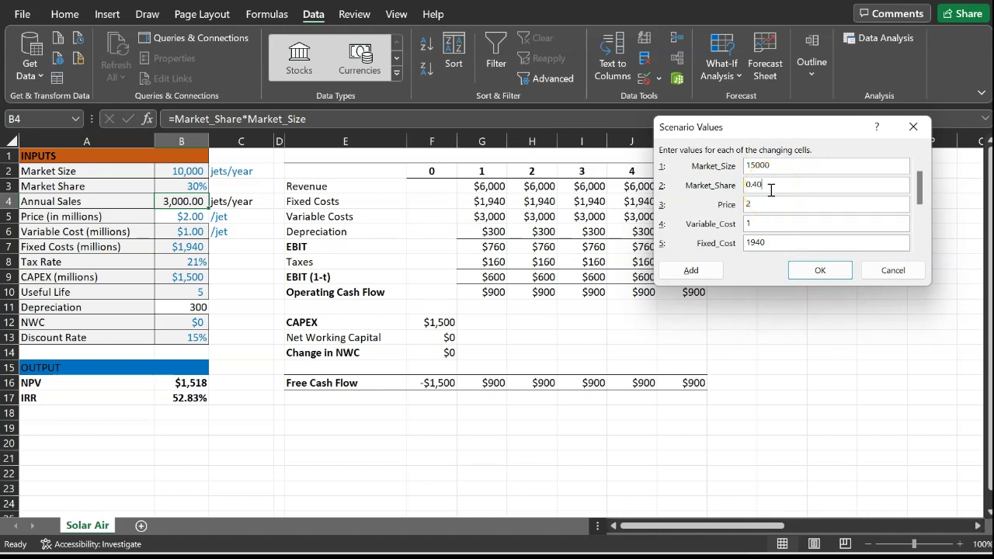
click(762, 205)
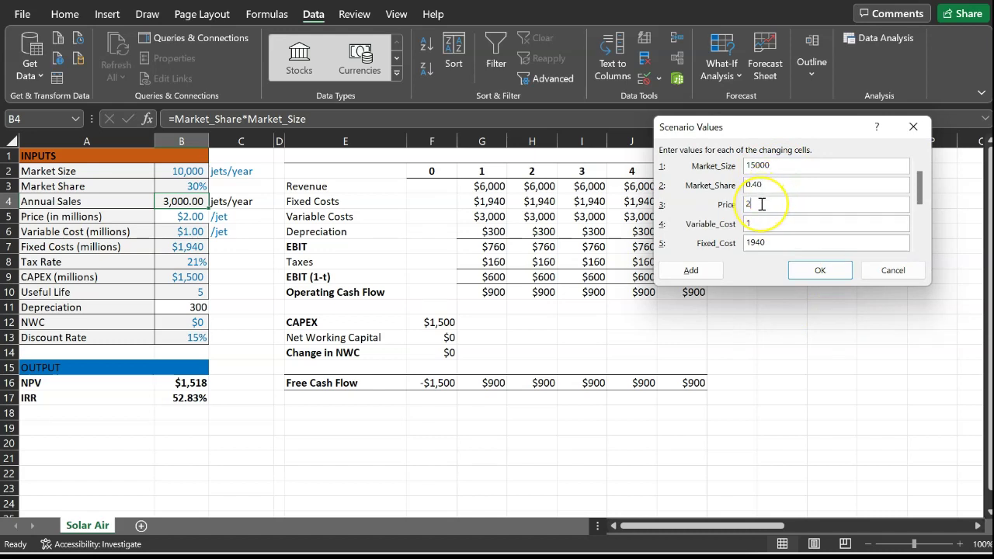
text(.2)
click(755, 223)
double_click(775, 243)
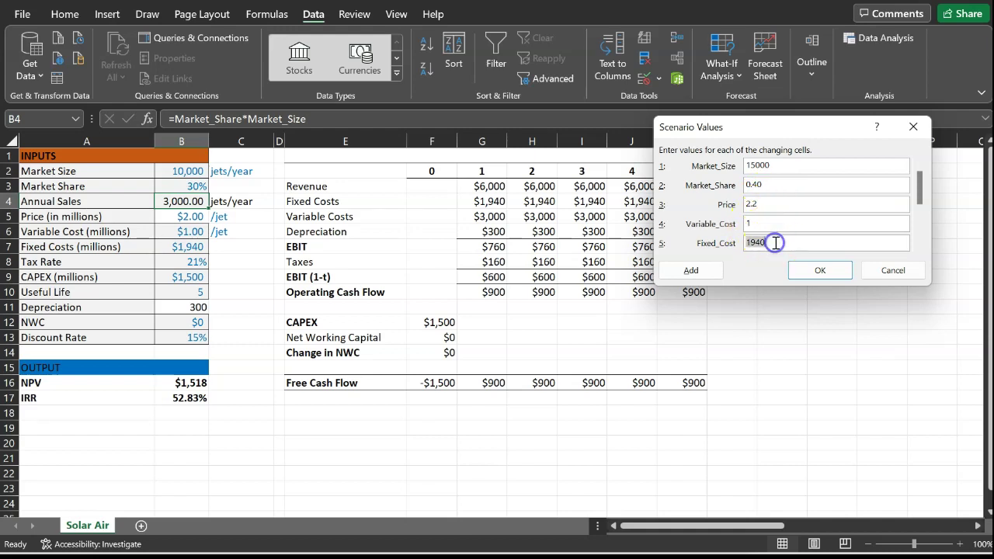
text(180)
click(817, 271)
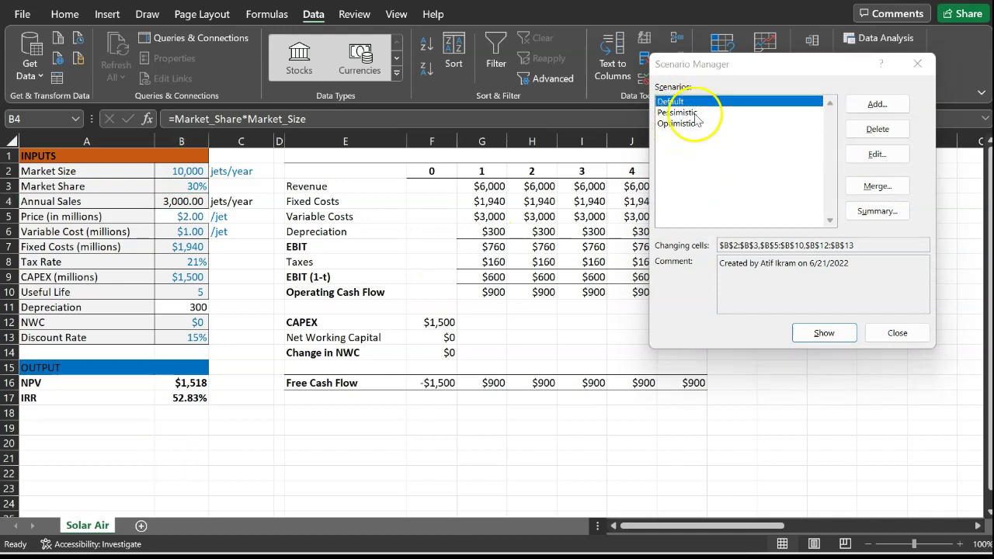
Select the Pessimistic scenario and show it on the model
click(695, 113)
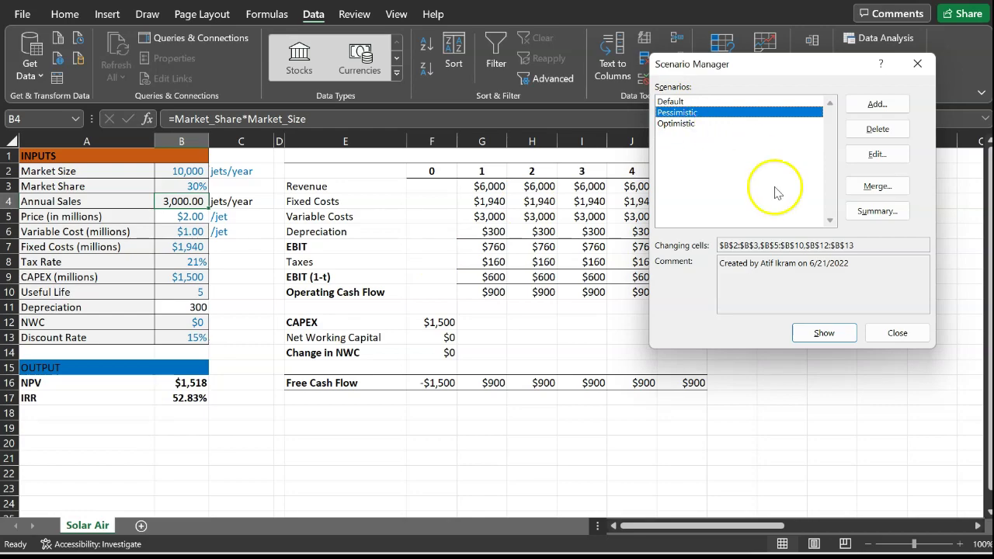
click(825, 333)
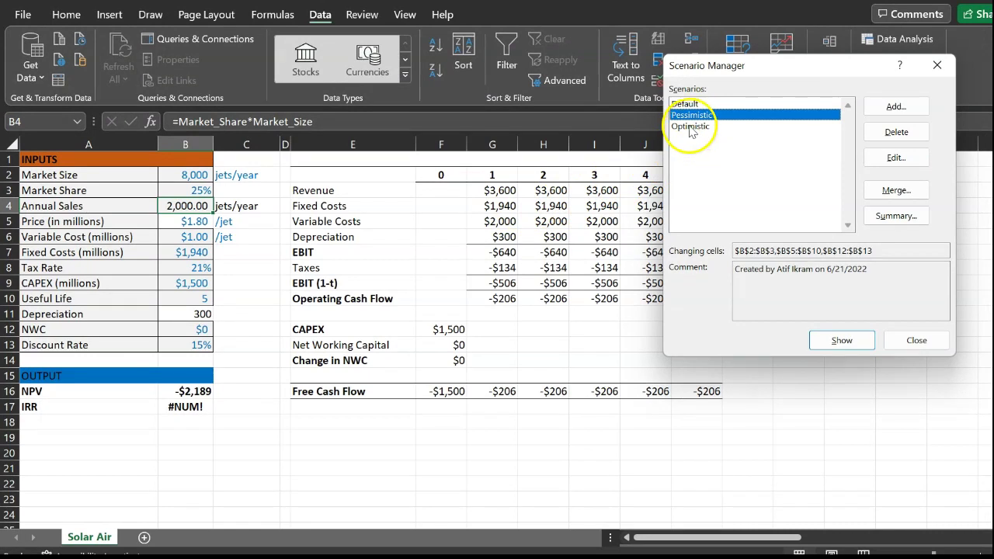
Show the Optimistic scenario (15,000 market size, 40% share, $2.20 price) in Scenario Manager
click(691, 126)
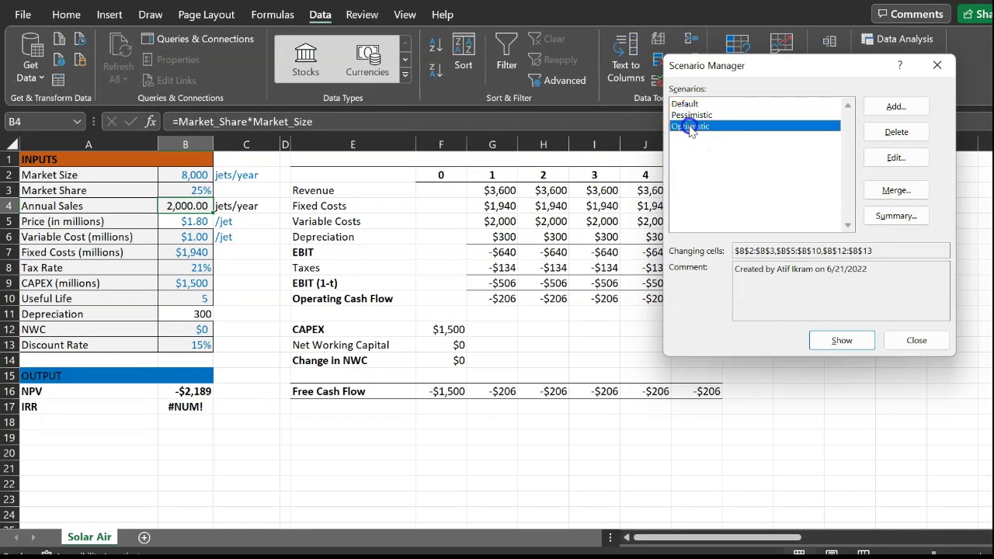
click(848, 341)
click(198, 177)
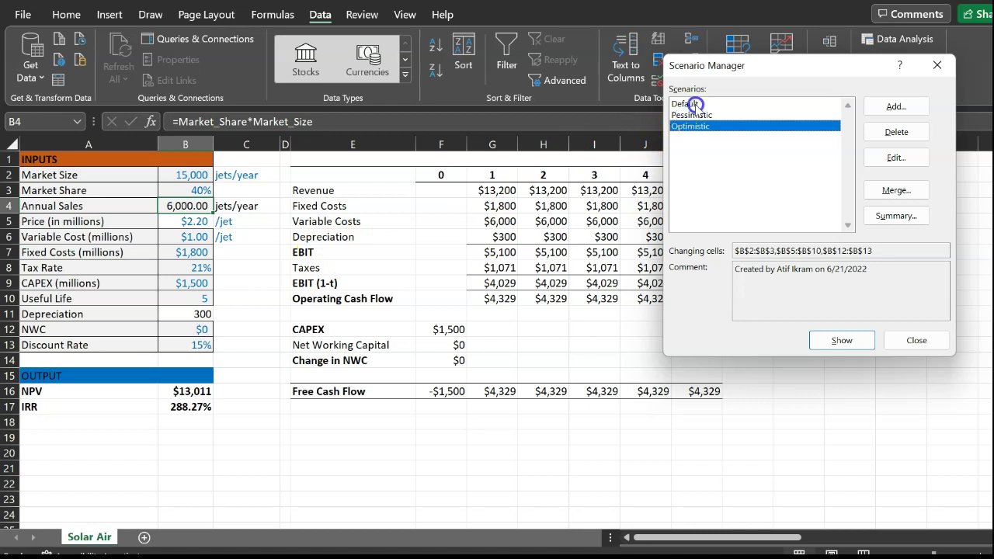
Switch to Default, then reapply Optimistic, giving NPV $13,011 and IRR 288.27%
click(696, 104)
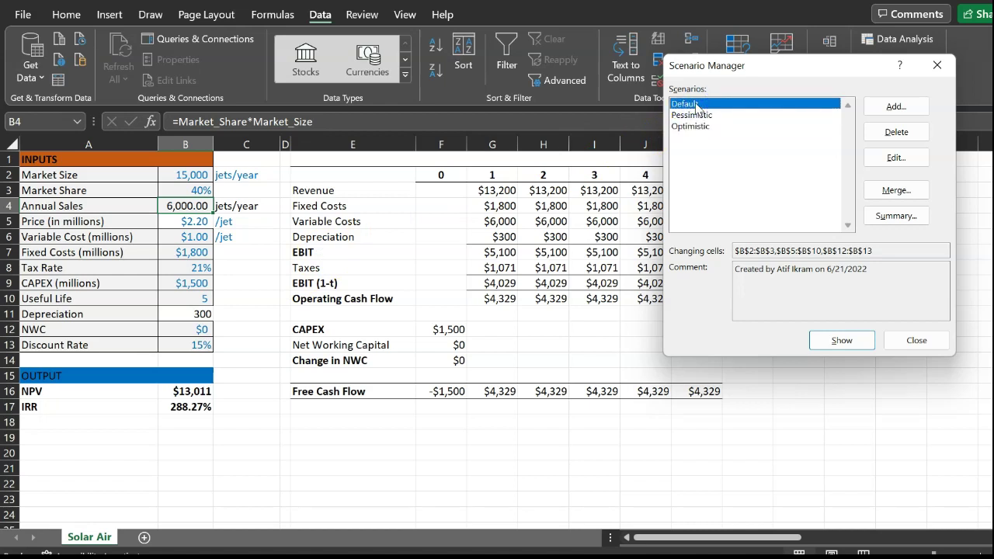
click(841, 340)
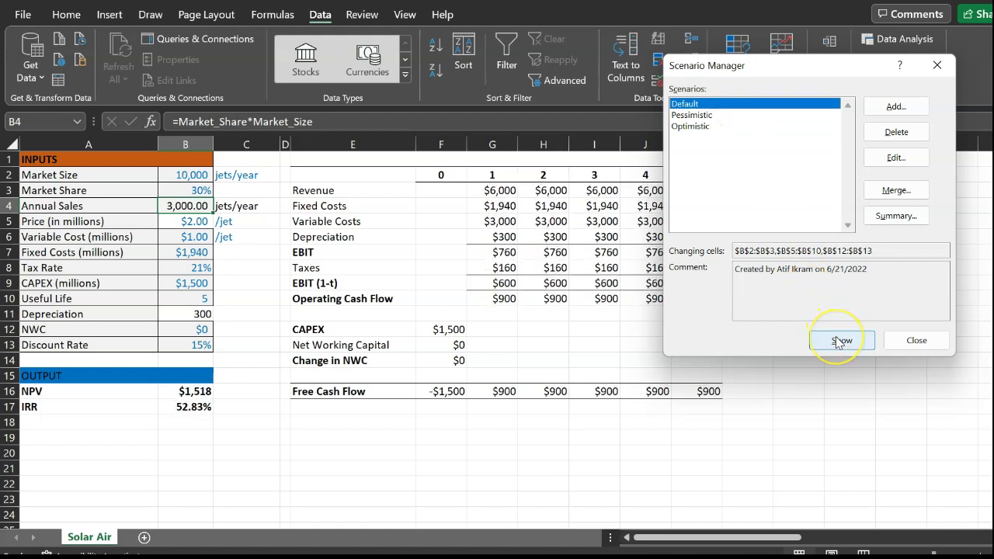
double_click(690, 126)
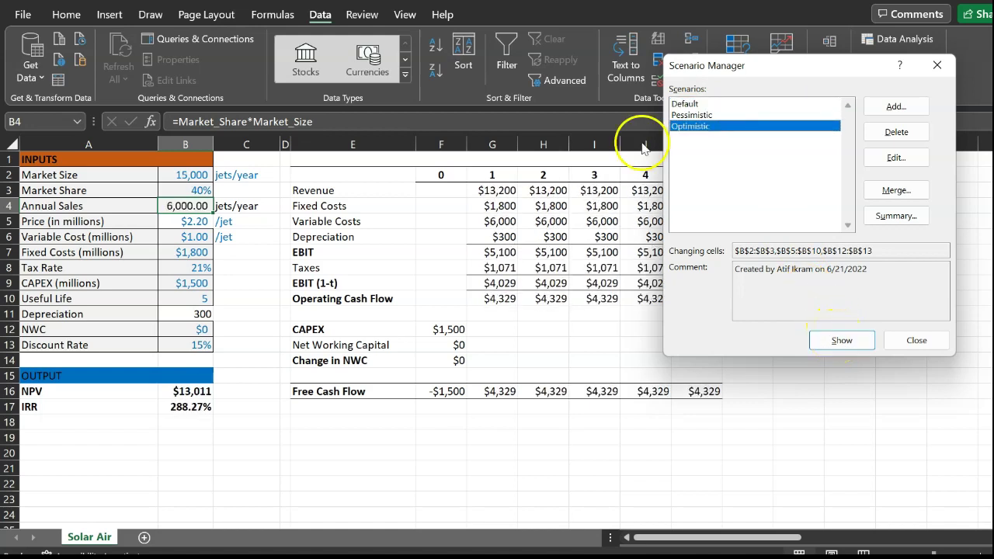
click(643, 147)
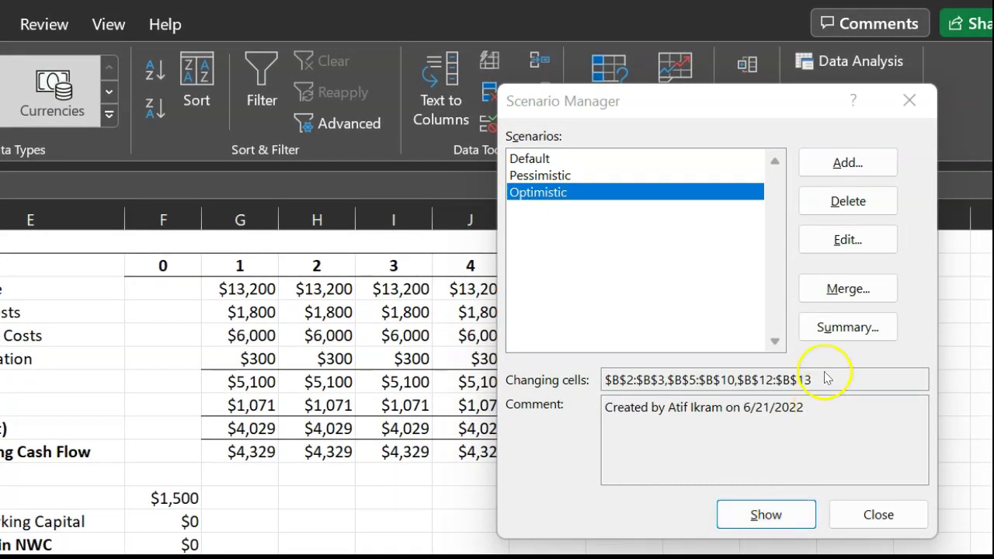
Build a Scenario Summary report with NPV and IRR cells B16:B17 as the result cells
click(840, 332)
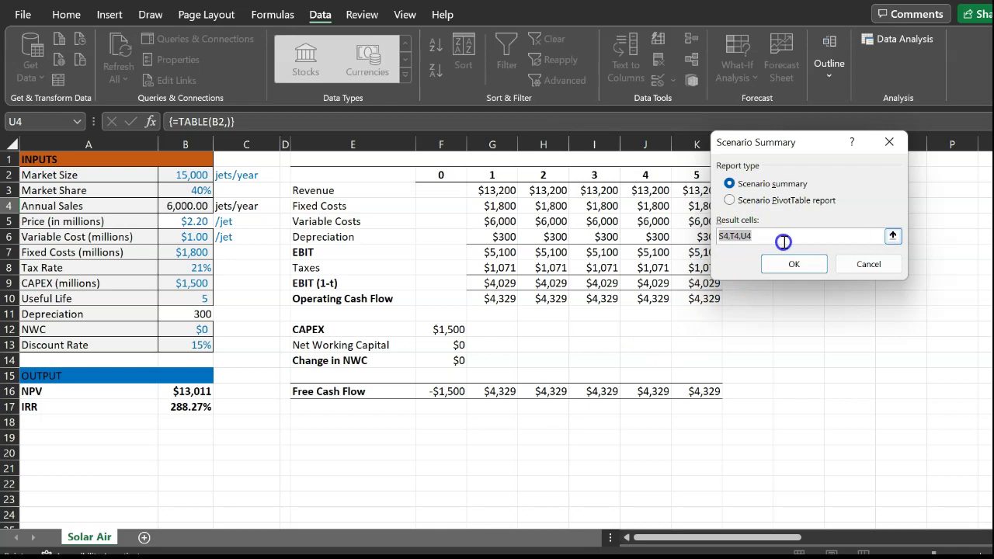
key(BackSpace)
drag(199, 396, 199, 406)
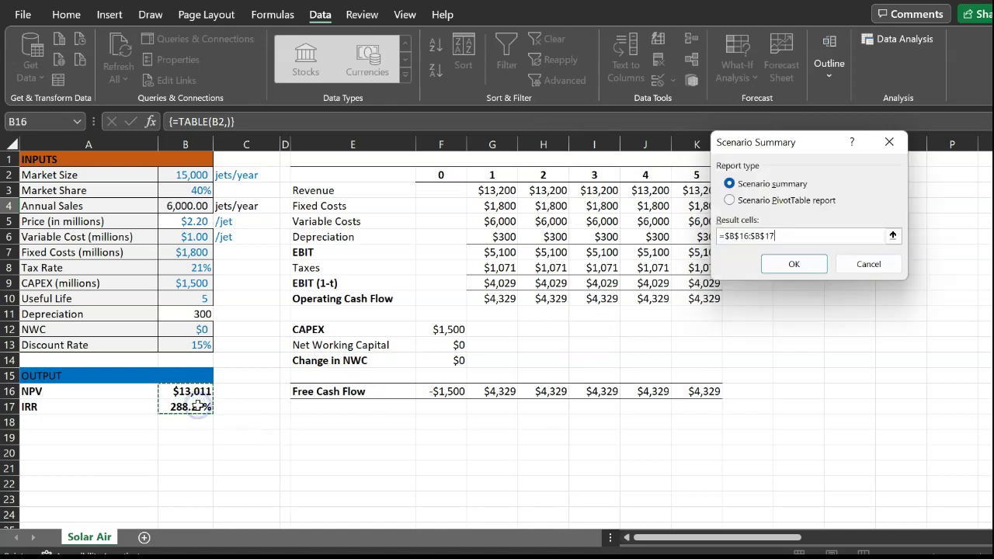
click(794, 264)
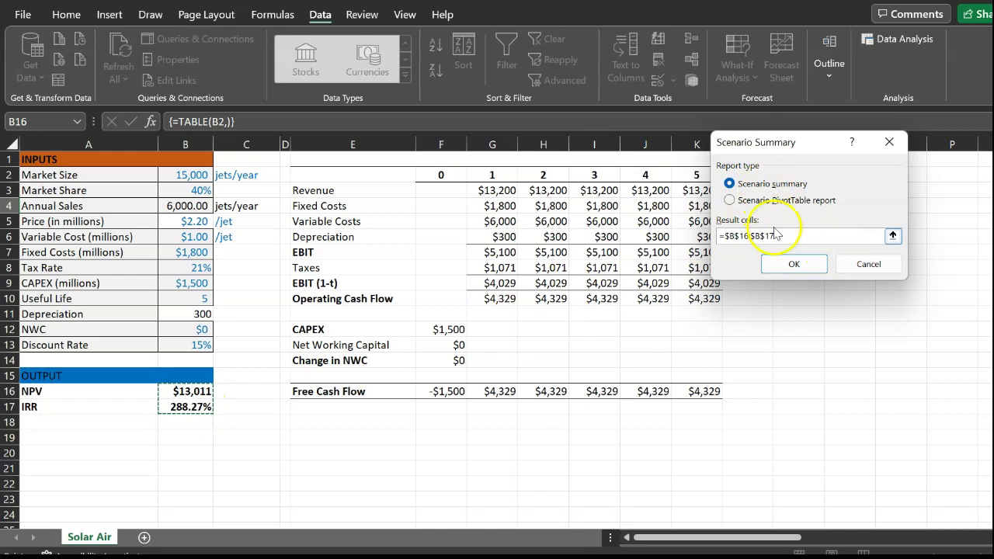
click(794, 265)
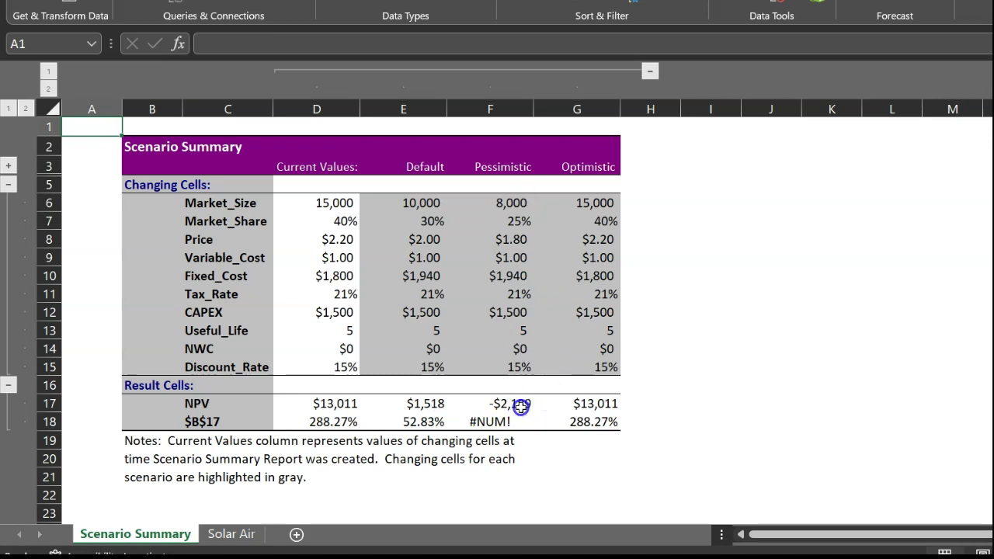
click(595, 223)
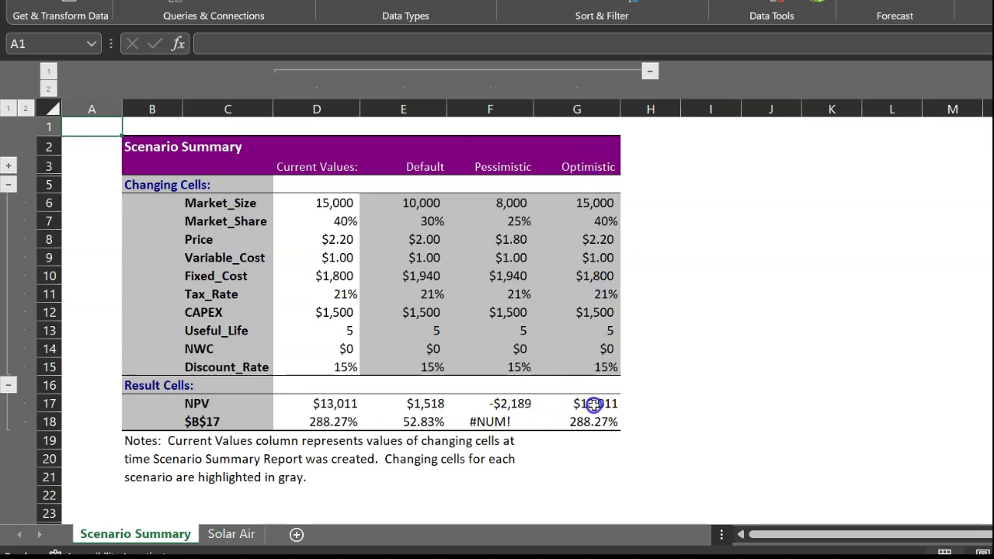
click(571, 407)
click(230, 534)
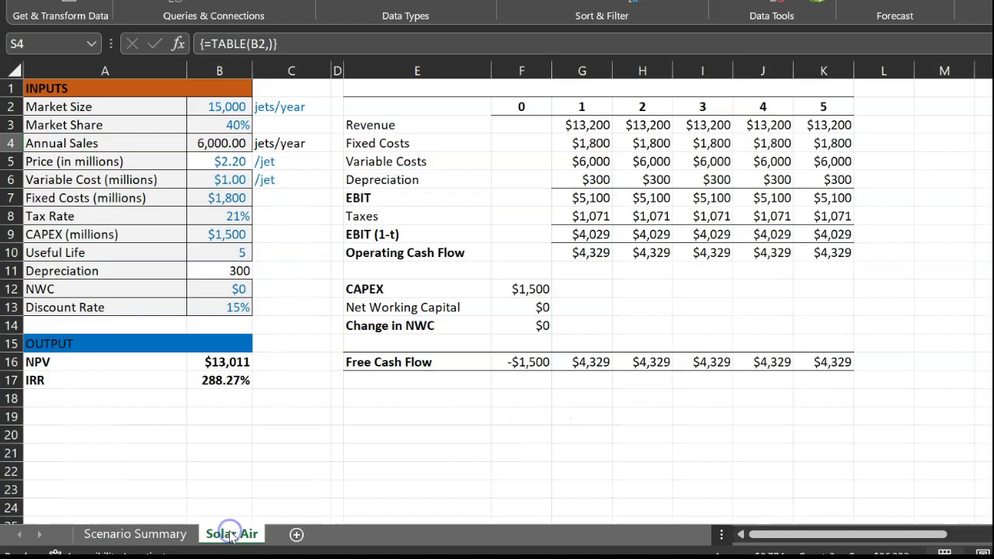
click(224, 364)
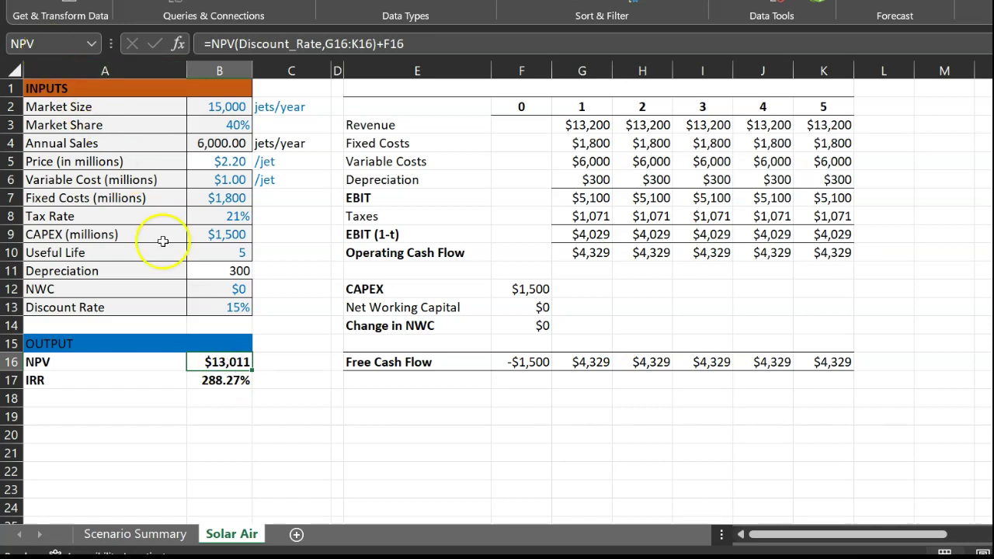
click(218, 381)
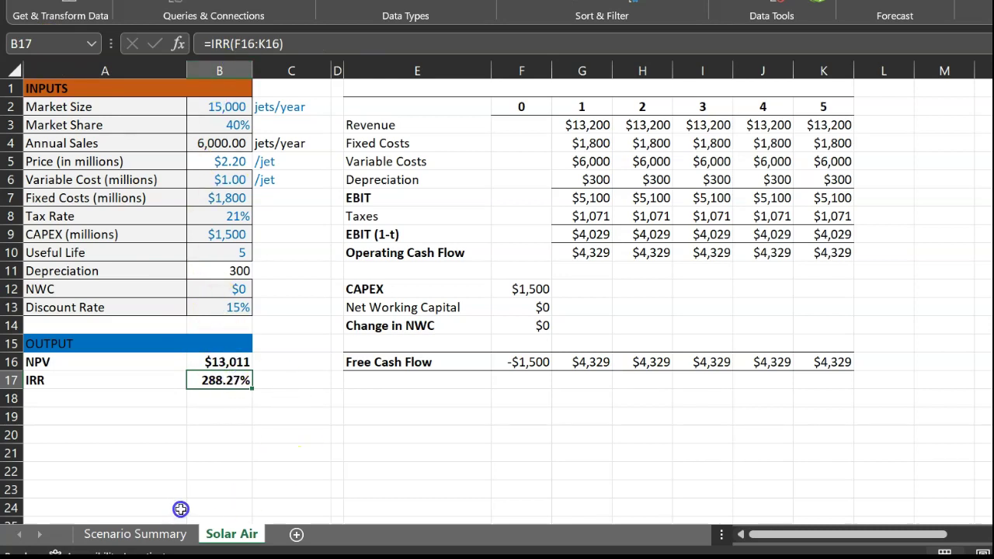
click(150, 534)
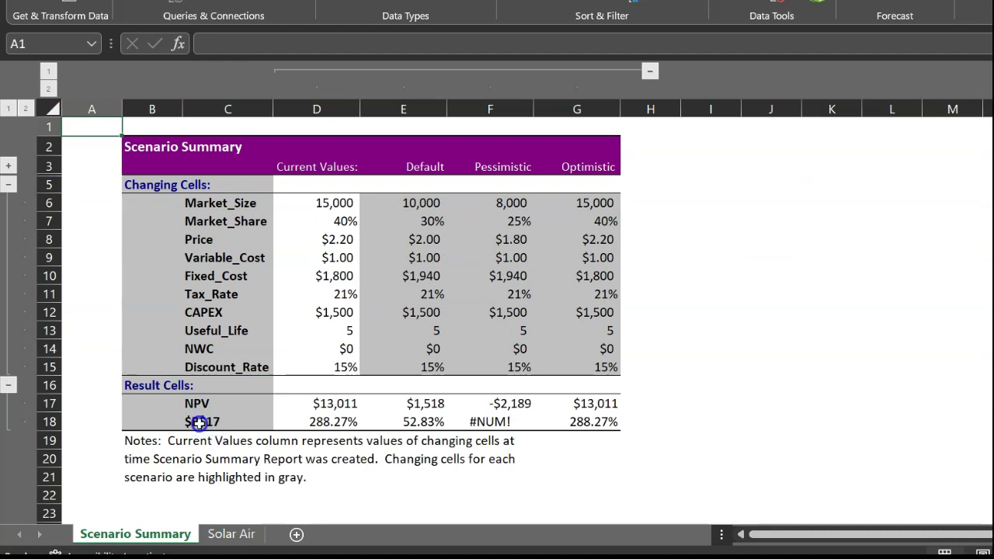
Name cell B17 on Solar Air 'IRR', then return to the Scenario Summary sheet
click(230, 533)
click(70, 44)
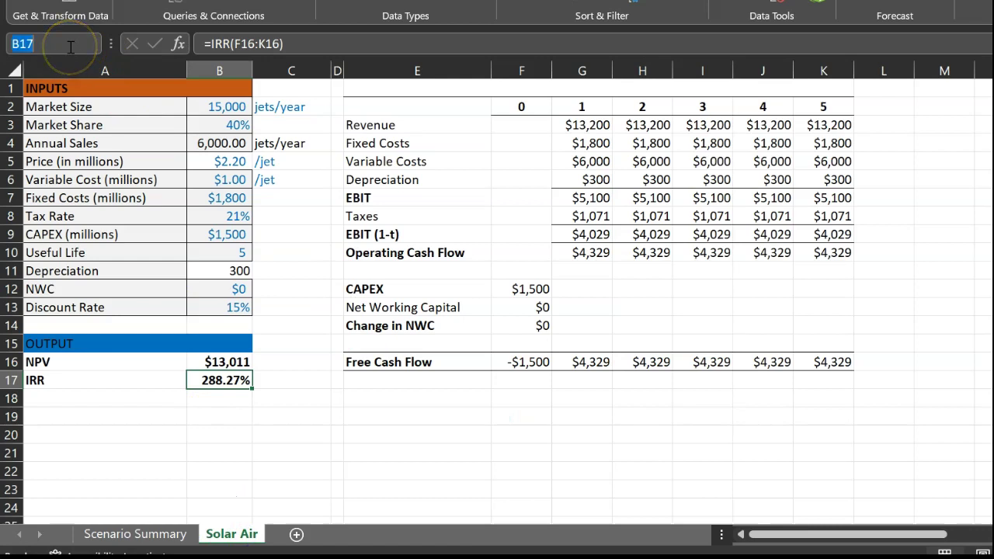
text(IRR)
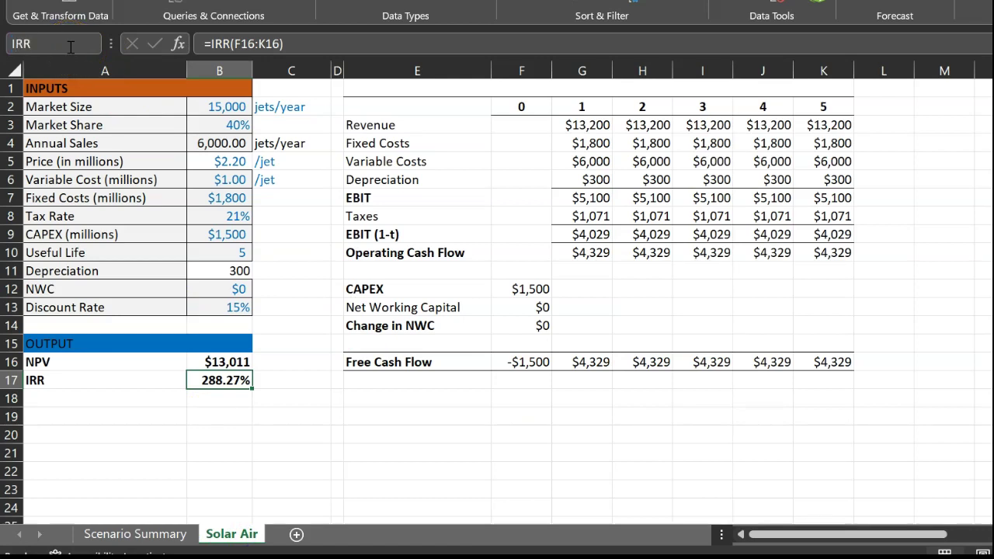
key(Return)
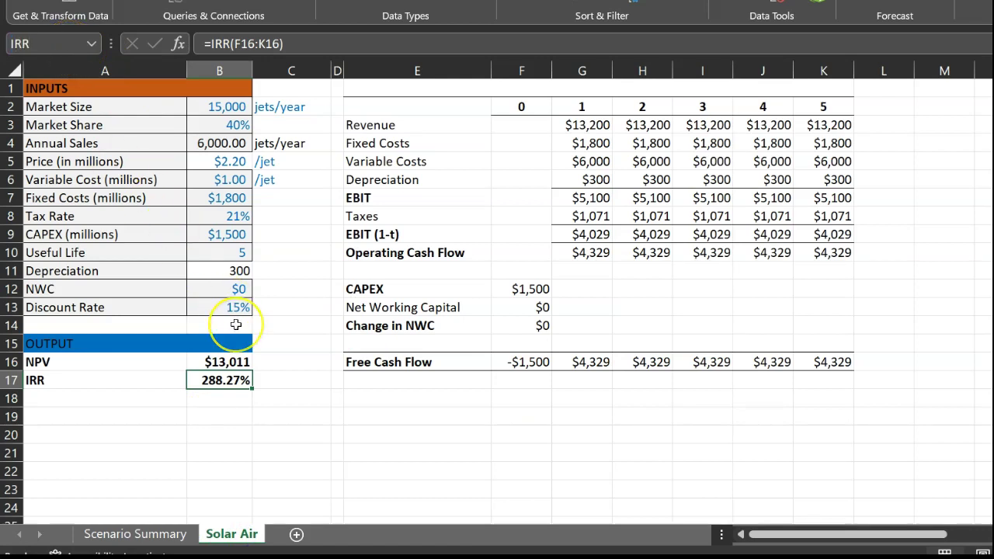
click(135, 534)
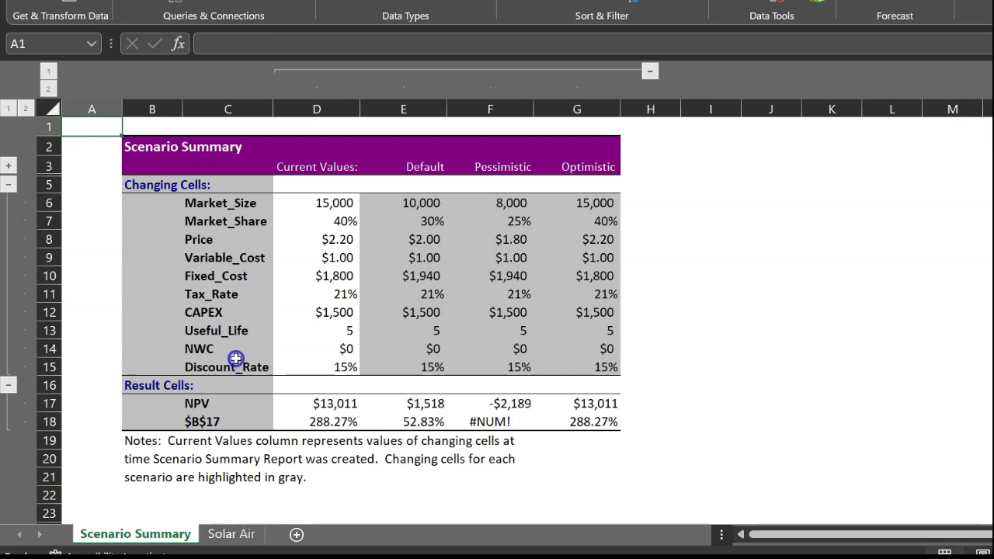
Go back to the Solar Air sheet and move the selection off IRR cell B17
click(245, 535)
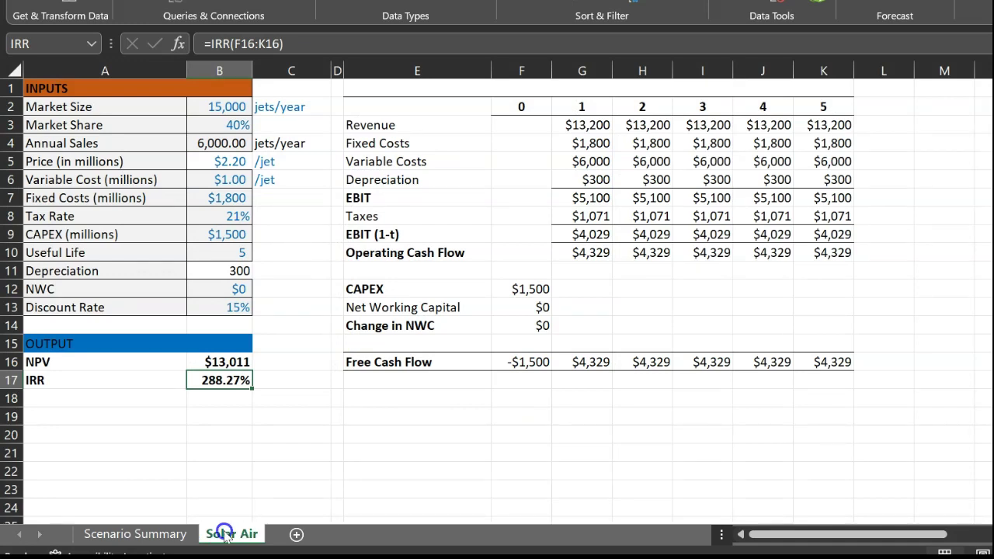
click(394, 407)
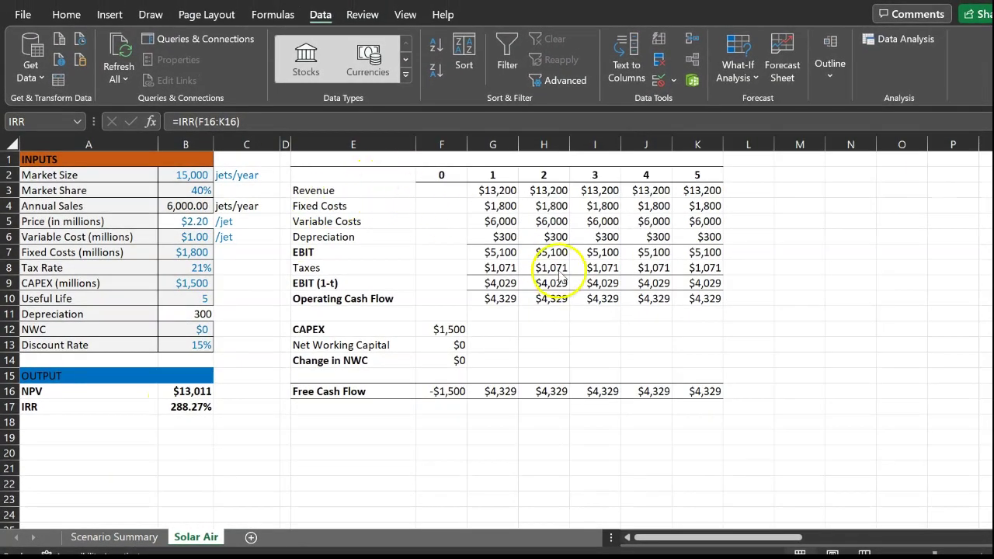
Apply the Pessimistic scenario, giving NPV -$2,189 and IRR #NUM!
click(742, 63)
click(758, 103)
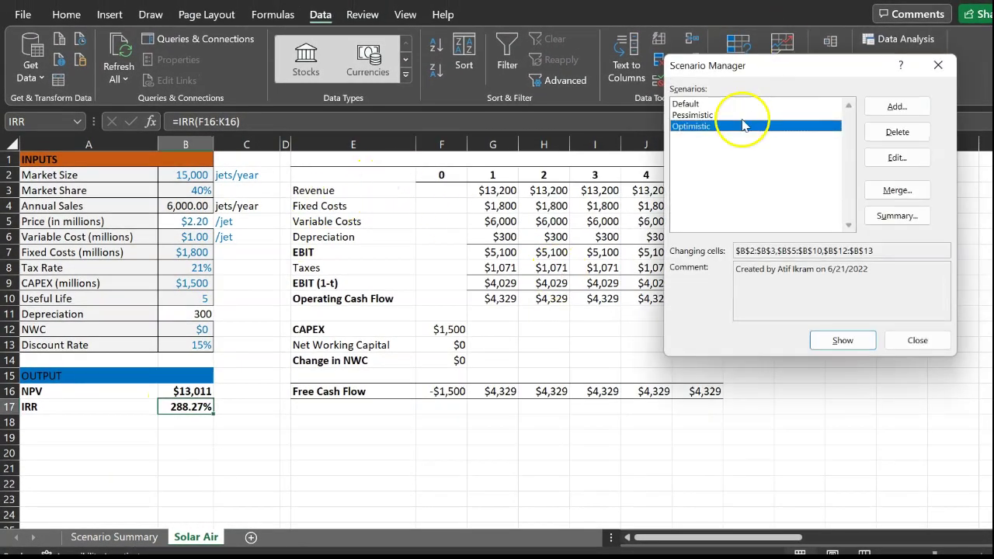
double_click(712, 115)
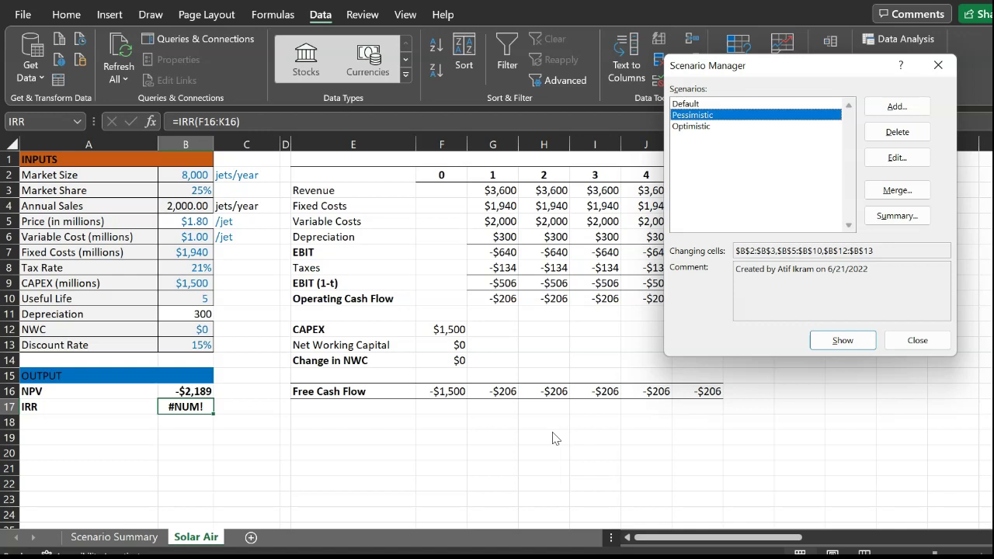
click(527, 439)
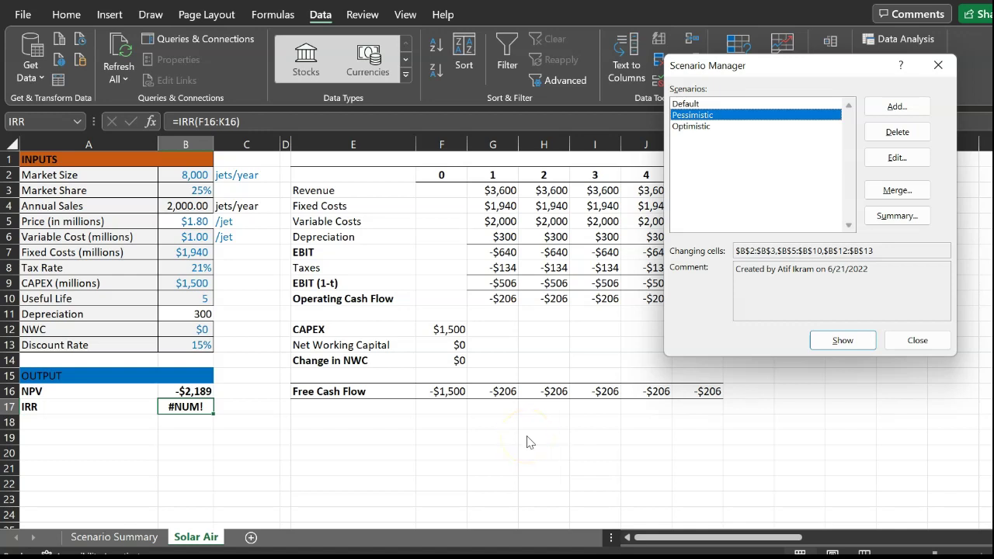